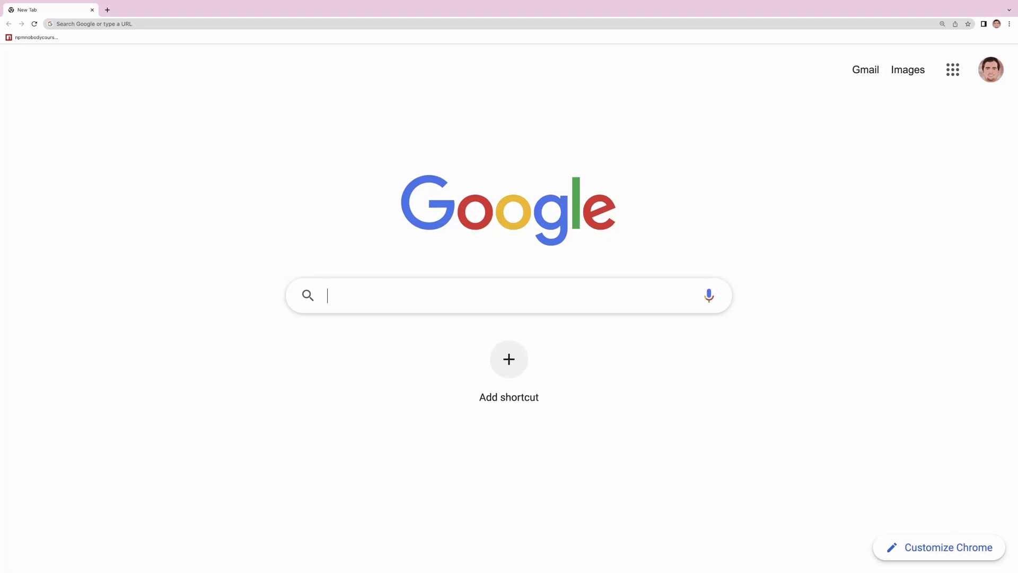
- Search Google for "mongodb install mac" and open the MongoDB manual's "Install MongoDB Community Edition on macOS" page
{"action": "type", "text": "mongodb install mac"}
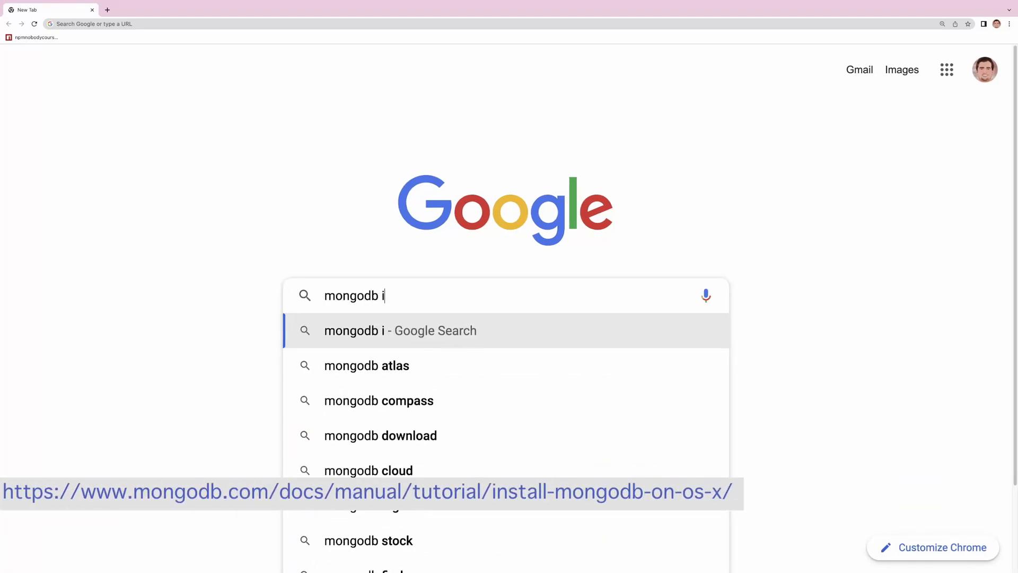
{"action": "key", "text": "Return"}
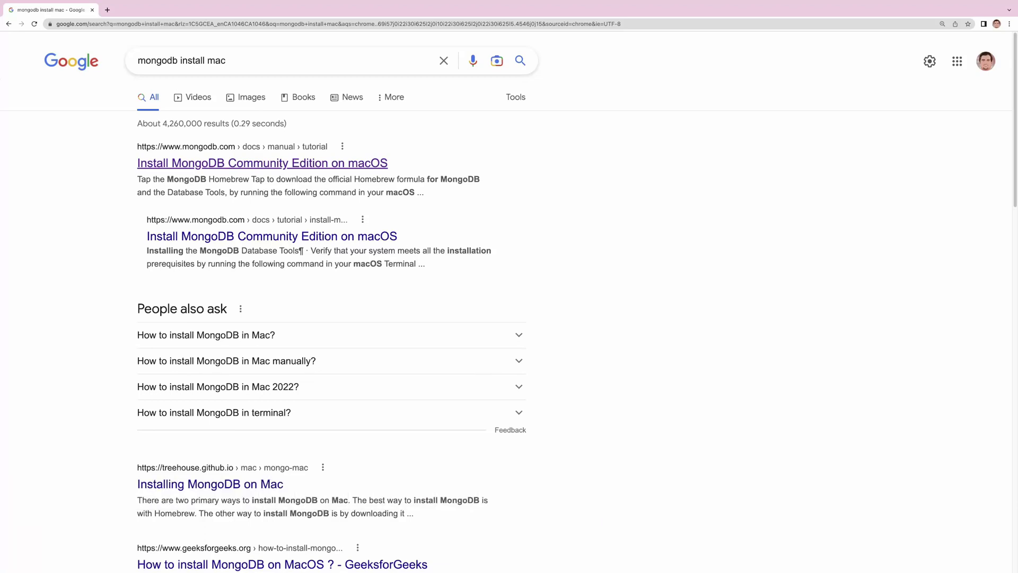
{"action": "left_click", "coordinate": [262, 163]}
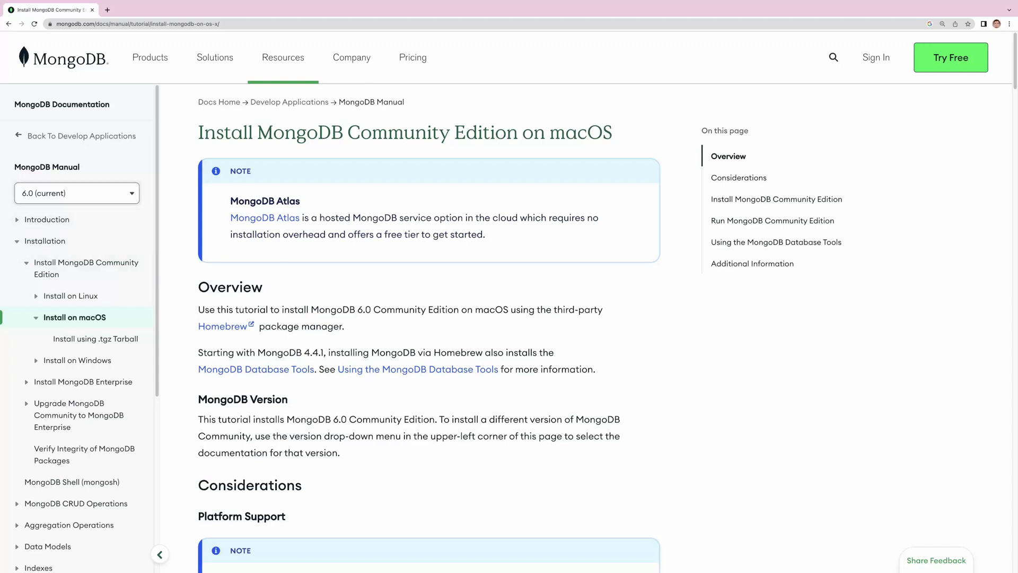
- Review the available MongoDB manual versions and read the page from the overview through the installation prerequisites
{"action": "left_click", "coordinate": [77, 193]}
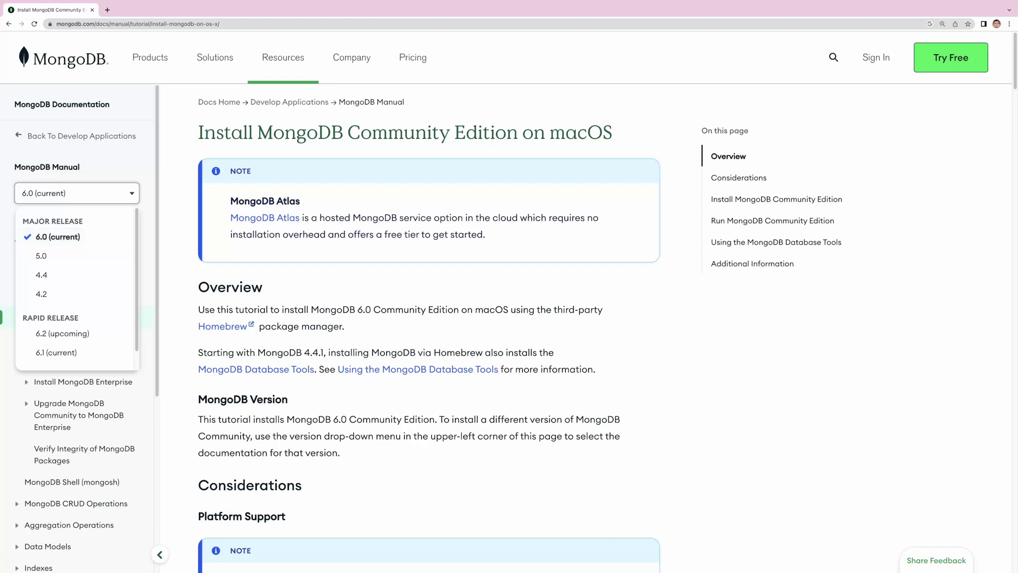
{"action": "key", "text": "Escape"}
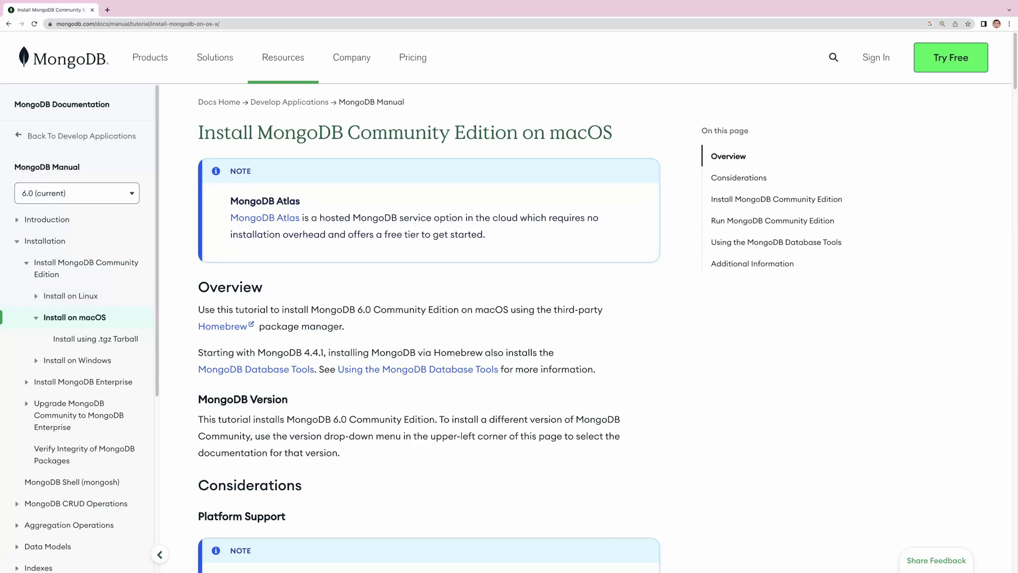
{"action": "scroll", "coordinate": [430, 329], "scroll_direction": "down", "scroll_amount": 2}
{"action": "scroll", "coordinate": [429, 329], "scroll_direction": "down", "scroll_amount": 1}
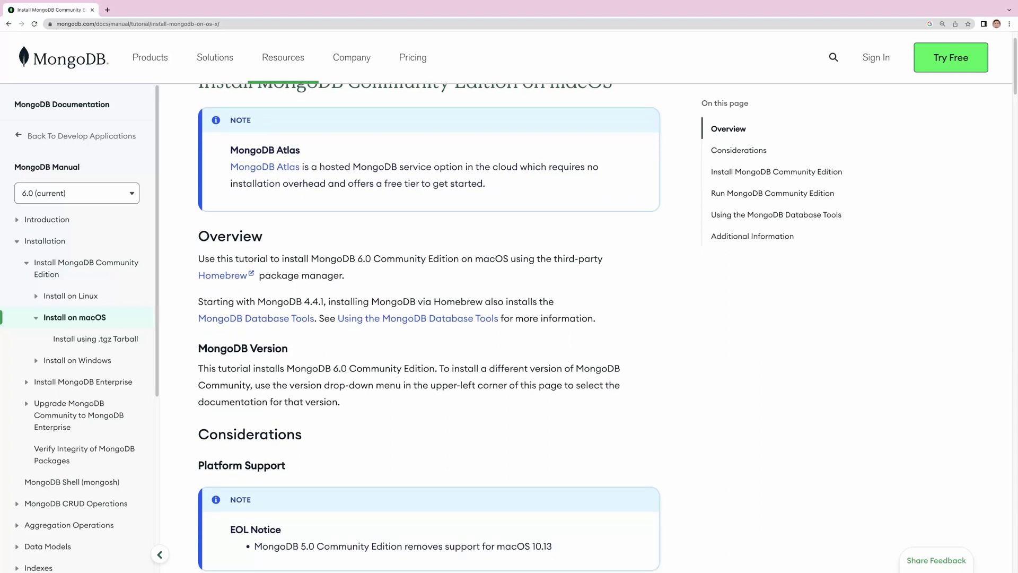
{"action": "scroll", "coordinate": [430, 329], "scroll_direction": "down", "scroll_amount": 1}
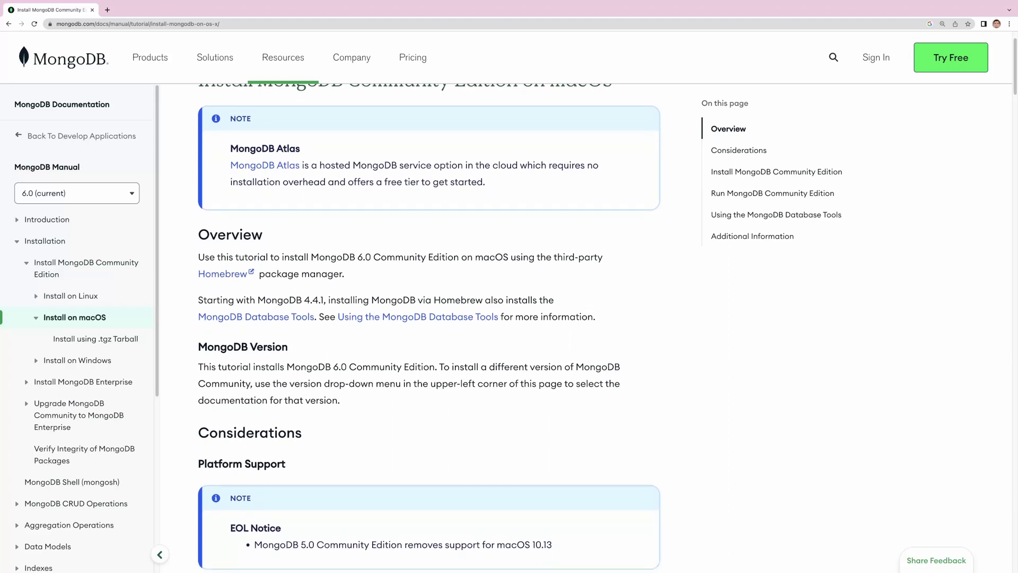
{"action": "scroll", "coordinate": [429, 326], "scroll_direction": "down", "scroll_amount": 1}
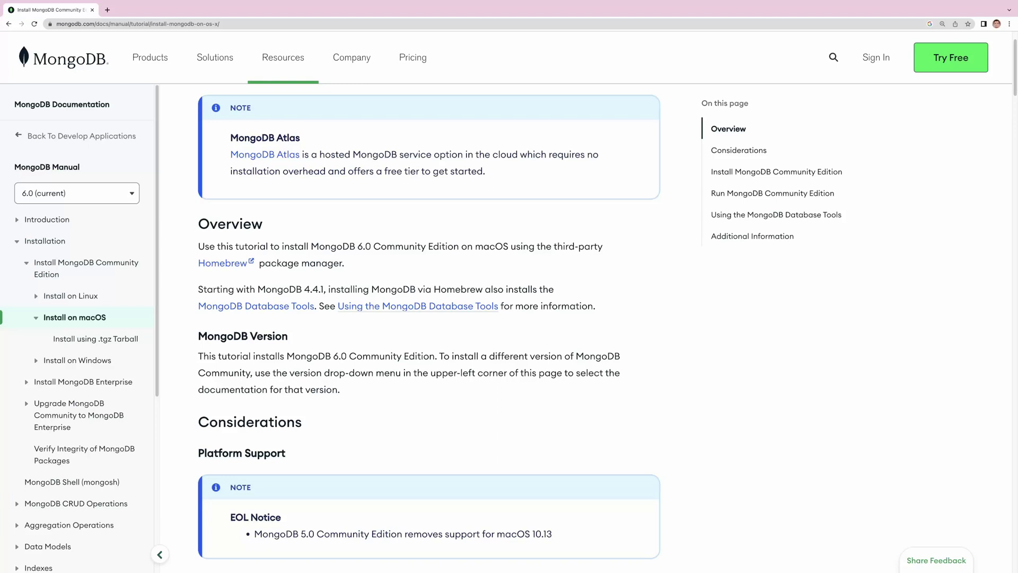
{"action": "scroll", "coordinate": [418, 308], "scroll_direction": "down", "scroll_amount": 3}
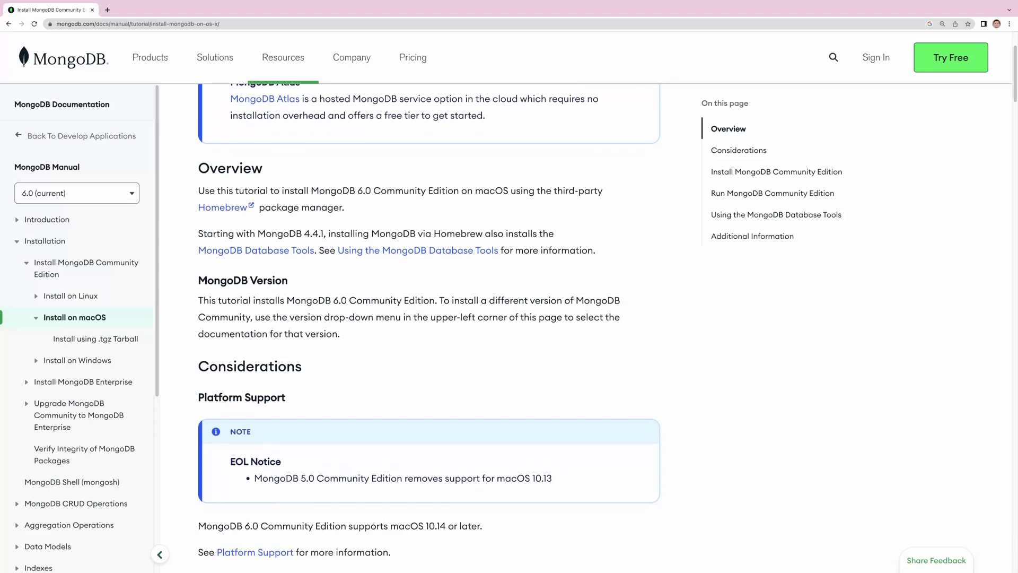
{"action": "scroll", "coordinate": [429, 328], "scroll_direction": "down", "scroll_amount": 5}
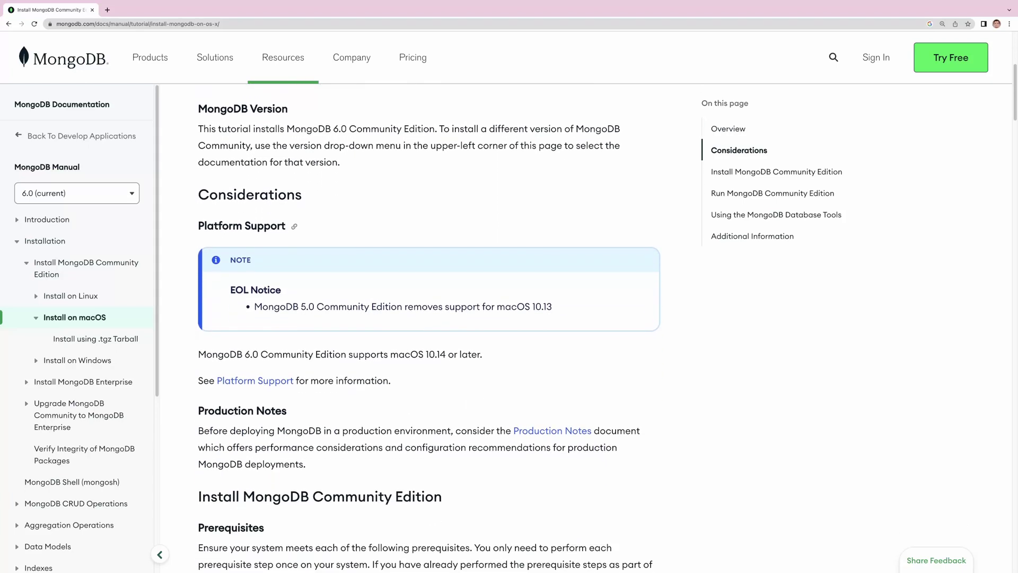
{"action": "scroll", "coordinate": [428, 328], "scroll_direction": "down", "scroll_amount": 4}
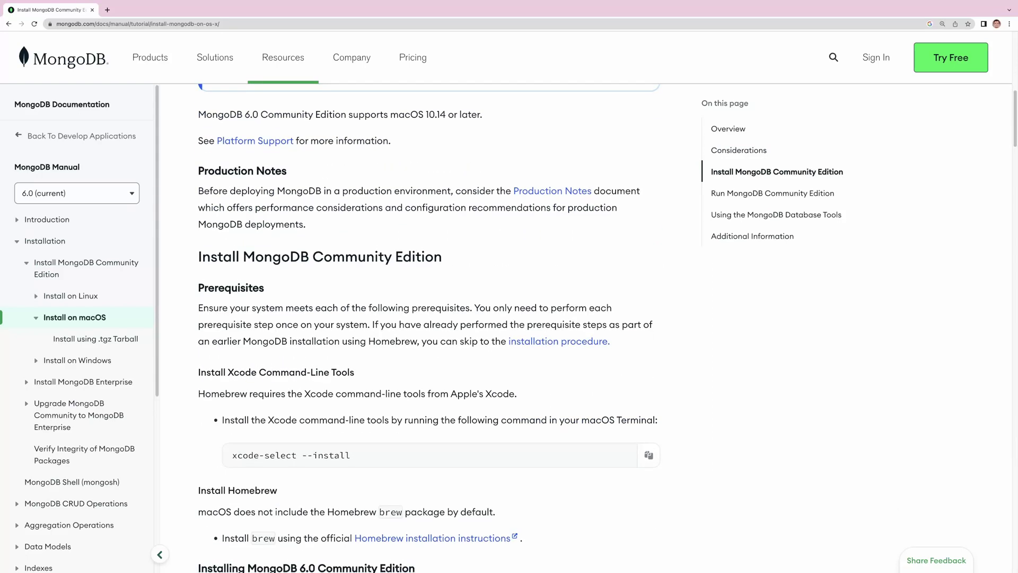
{"action": "scroll", "coordinate": [428, 328], "scroll_direction": "down", "scroll_amount": 5}
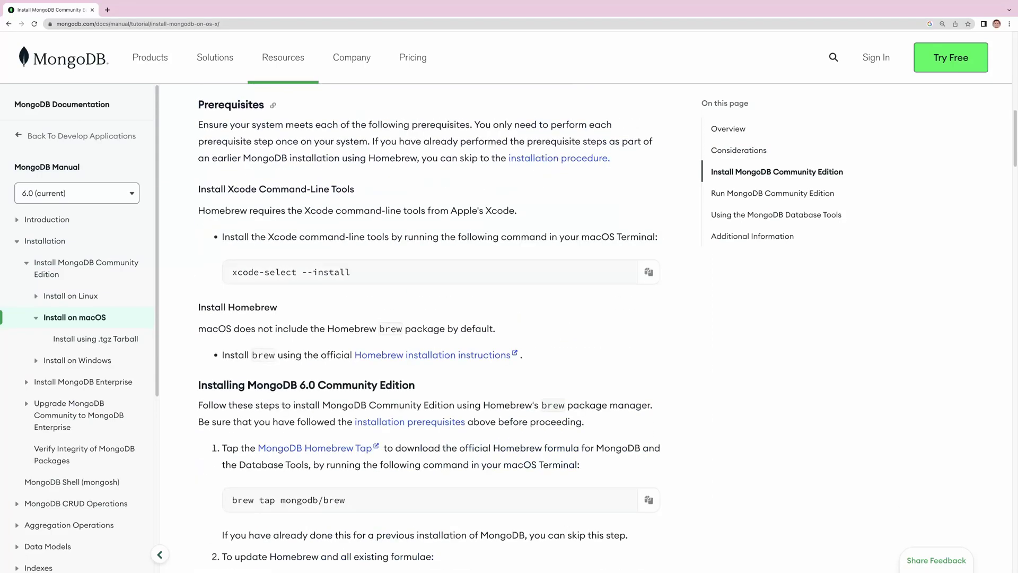
{"action": "scroll", "coordinate": [429, 328], "scroll_direction": "up", "scroll_amount": 3}
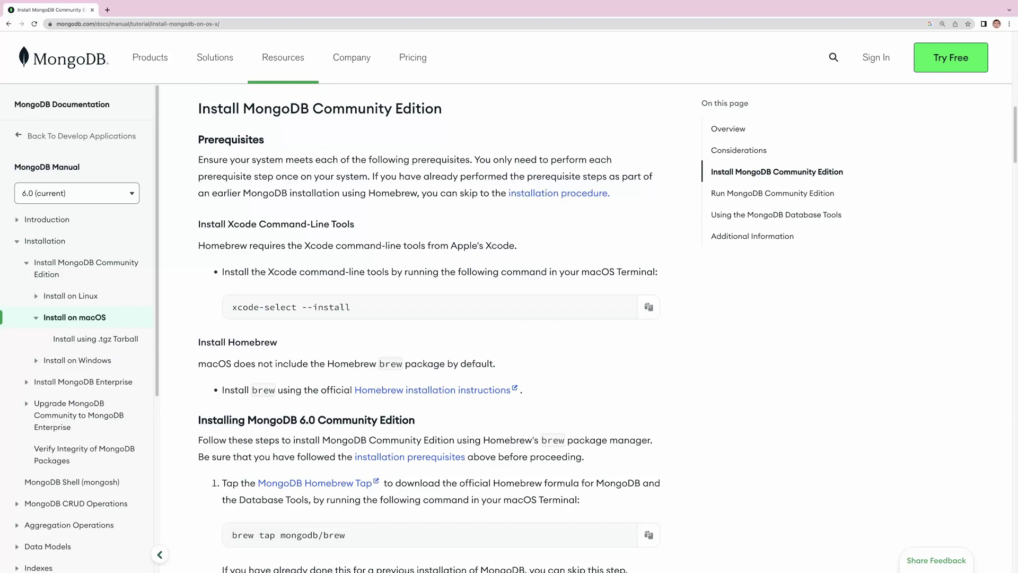
- Copy the Xcode command-line tools command from the prerequisites and run xcode-select --install in Terminal
{"action": "left_click", "coordinate": [648, 307]}
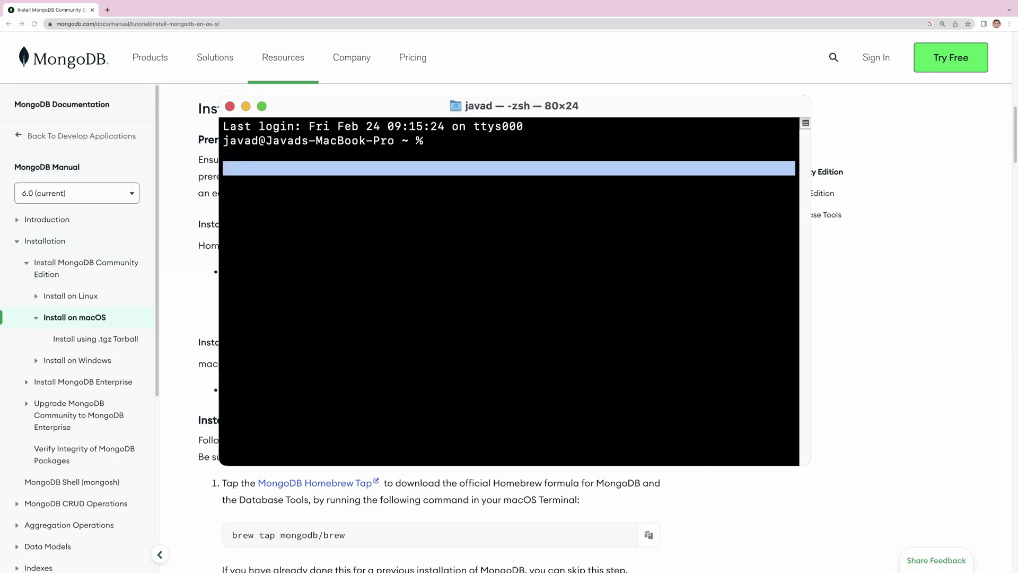
{"action": "key", "text": "super+v"}
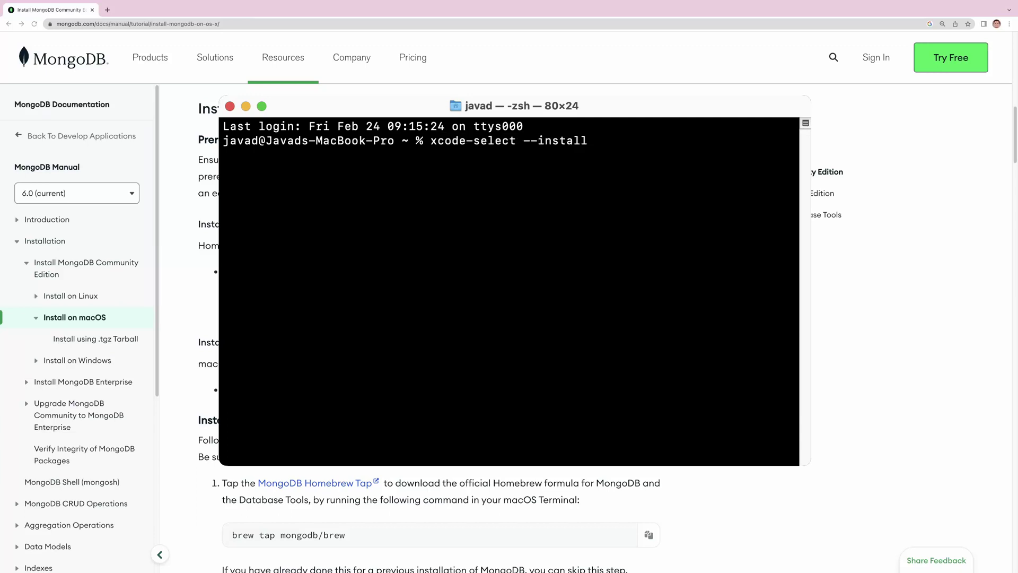
{"action": "key", "text": "Return"}
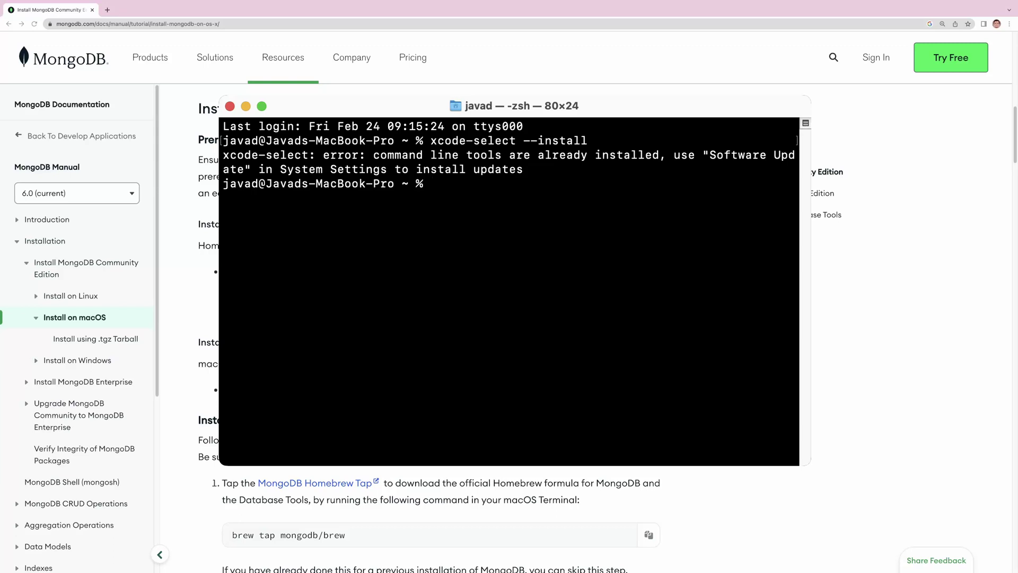
- Return to the browser, open the official Homebrew installation instructions, enlarge the page and copy the Homebrew install command
{"action": "key", "text": "super+Tab"}
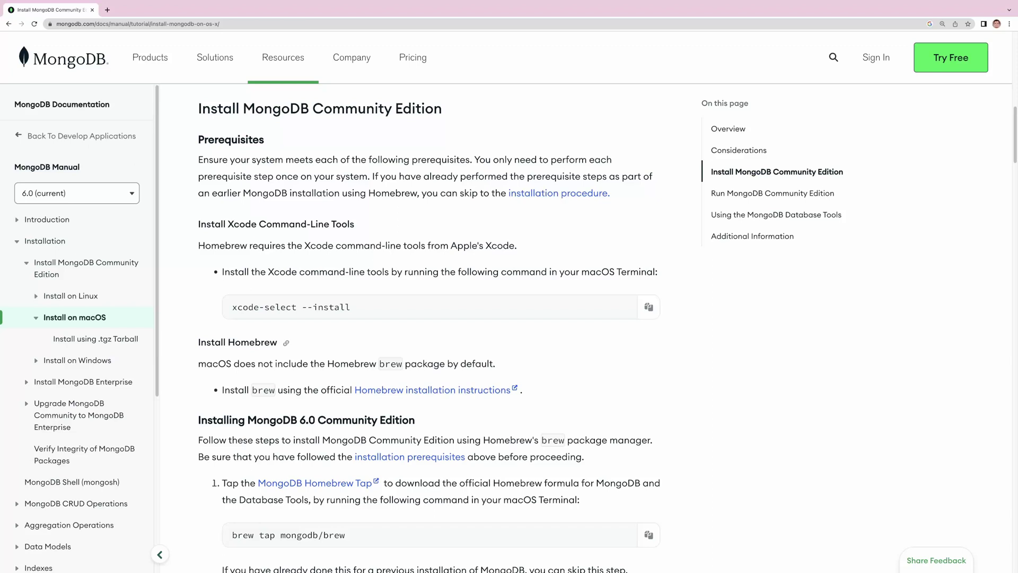
{"action": "left_click", "coordinate": [432, 390]}
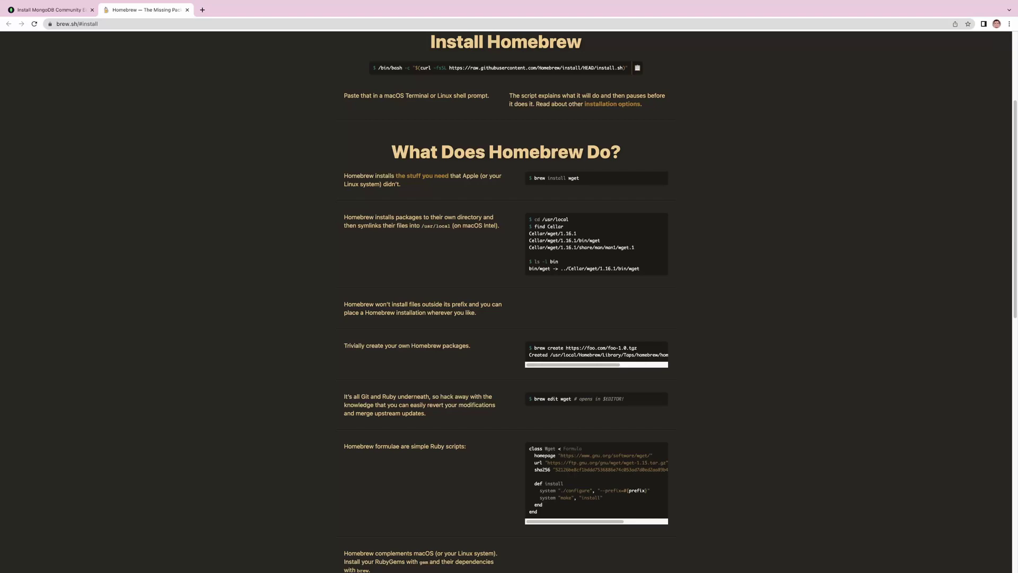
{"action": "scroll", "coordinate": [509, 297], "scroll_direction": "up", "scroll_amount": 2}
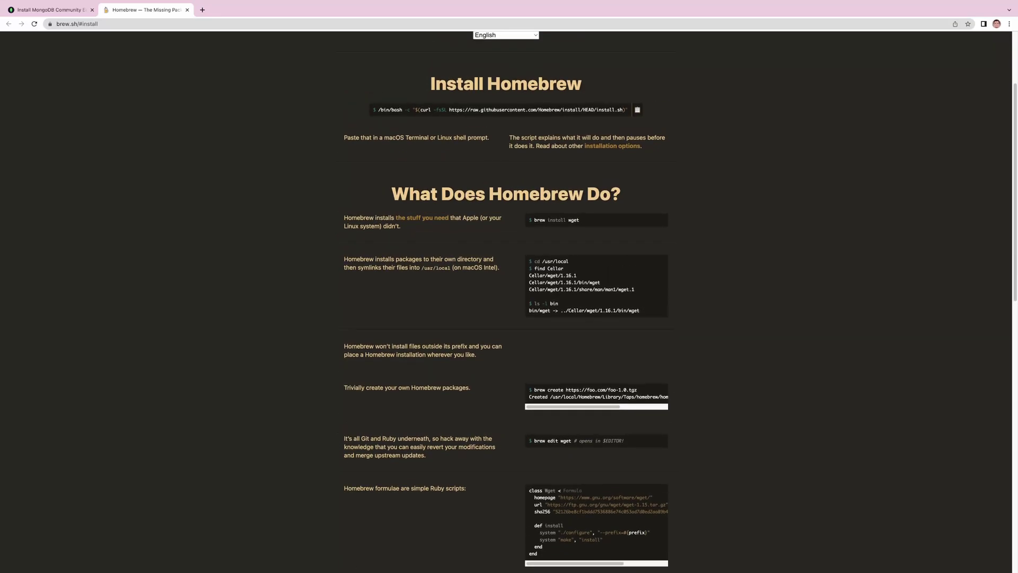
{"action": "key", "text": "super+equal"}
{"action": "key", "text": "super+equal"}
{"action": "key", "text": "super+equal"}
{"action": "key", "text": "super+equal"}
{"action": "key", "text": "super+equal"}
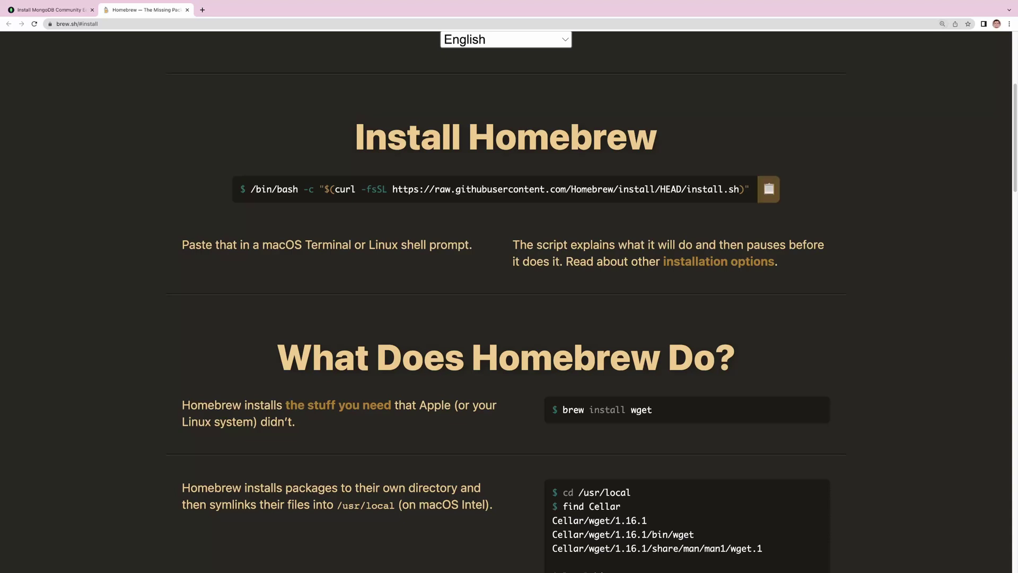
{"action": "left_click", "coordinate": [769, 189]}
- Run the copied Homebrew install script in Terminal, enter the account password and confirm the installation
{"action": "key", "text": "super+Tab"}
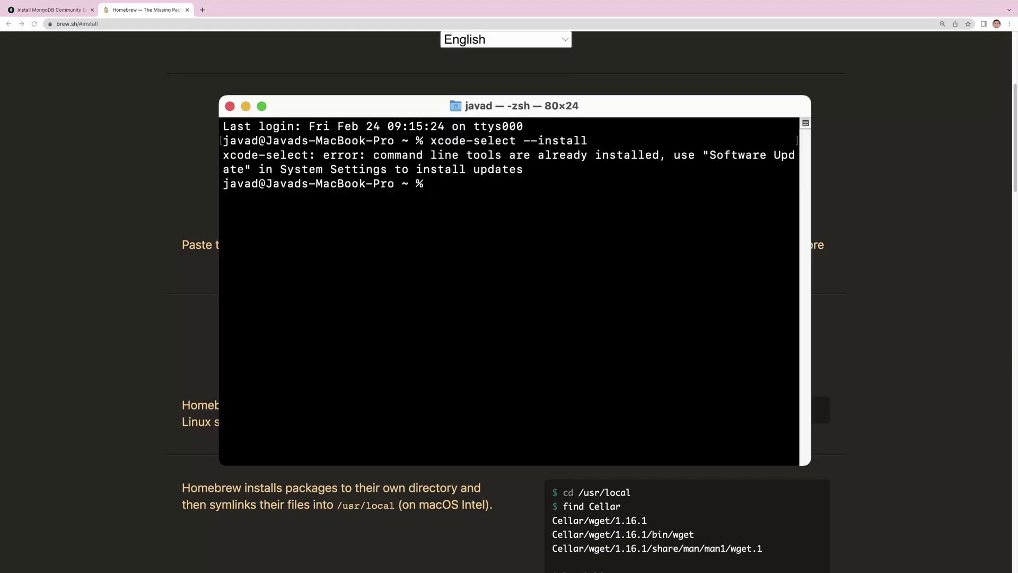
{"action": "key", "text": "super+v"}
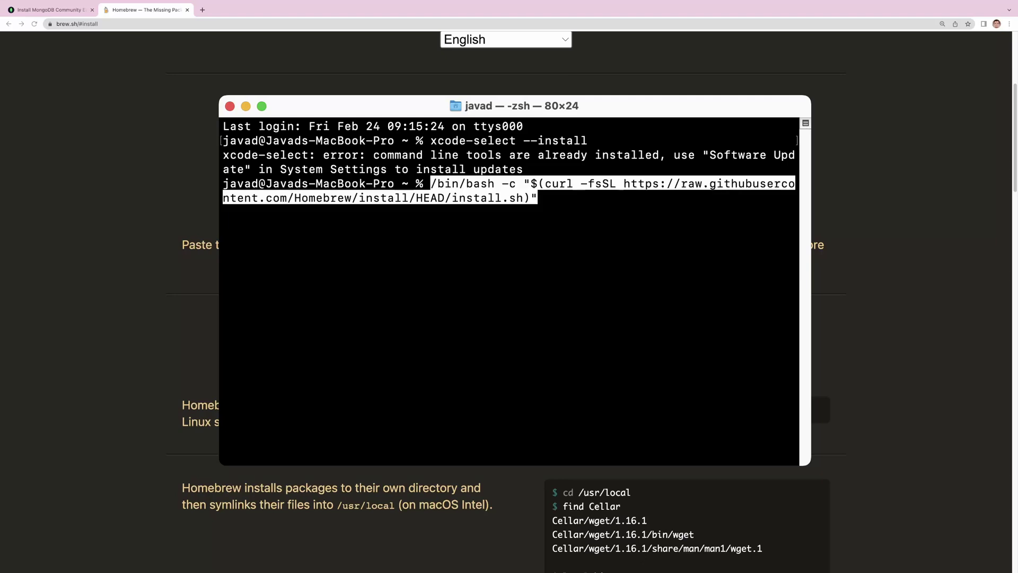
{"action": "key", "text": "Return"}
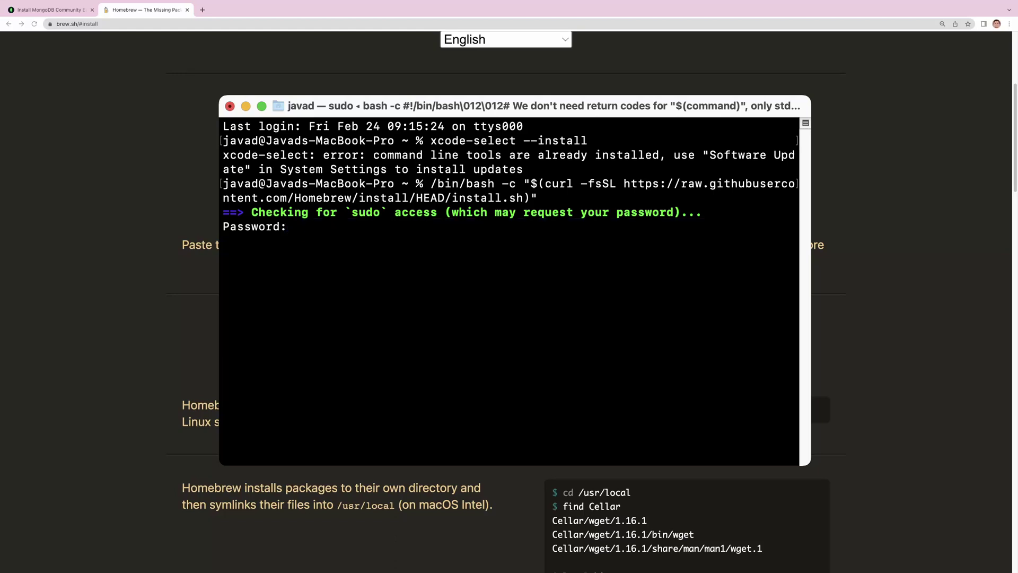
{"action": "key", "text": "Return"}
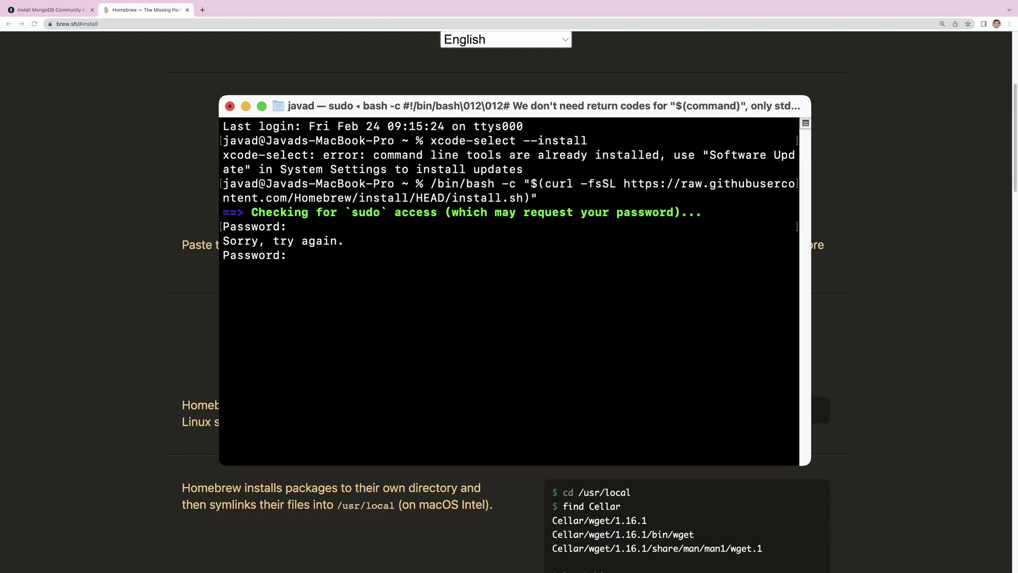
{"action": "key", "text": "Return"}
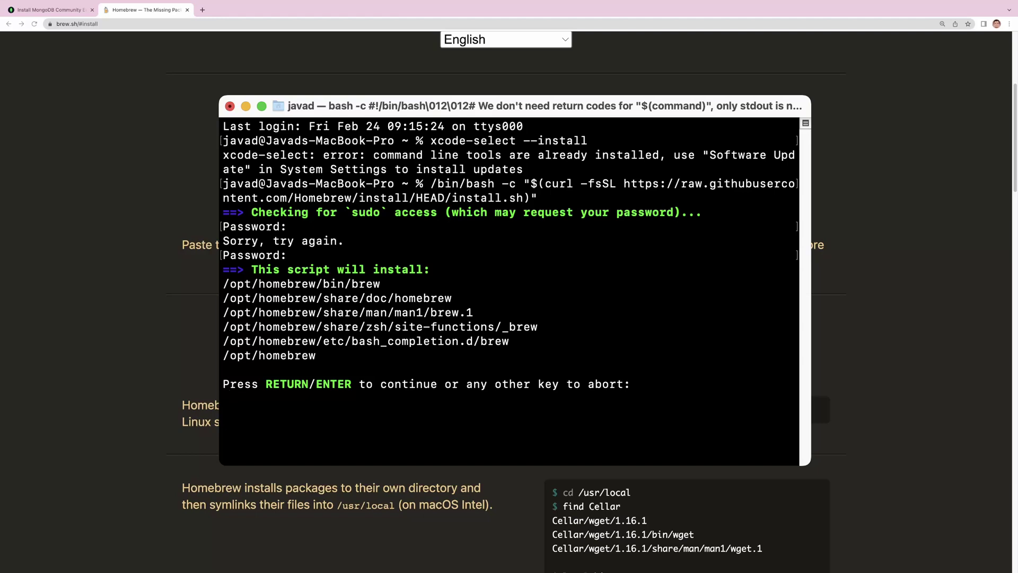
{"action": "key", "text": "Return"}
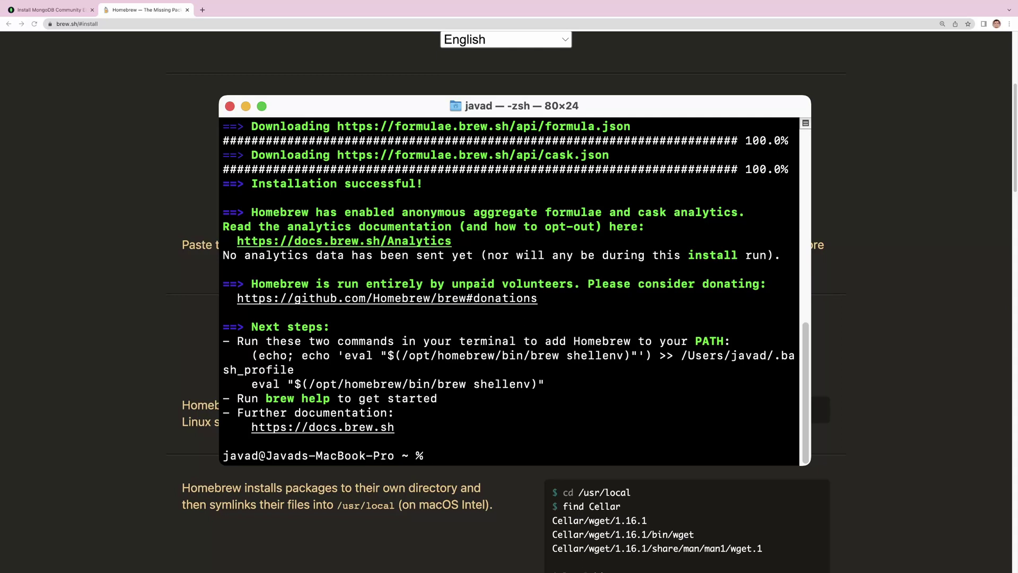
- Switch back to the browser, close the Homebrew page and go to the "Installing MongoDB 6.0 Community Edition" steps
{"action": "key", "text": "super+Tab"}
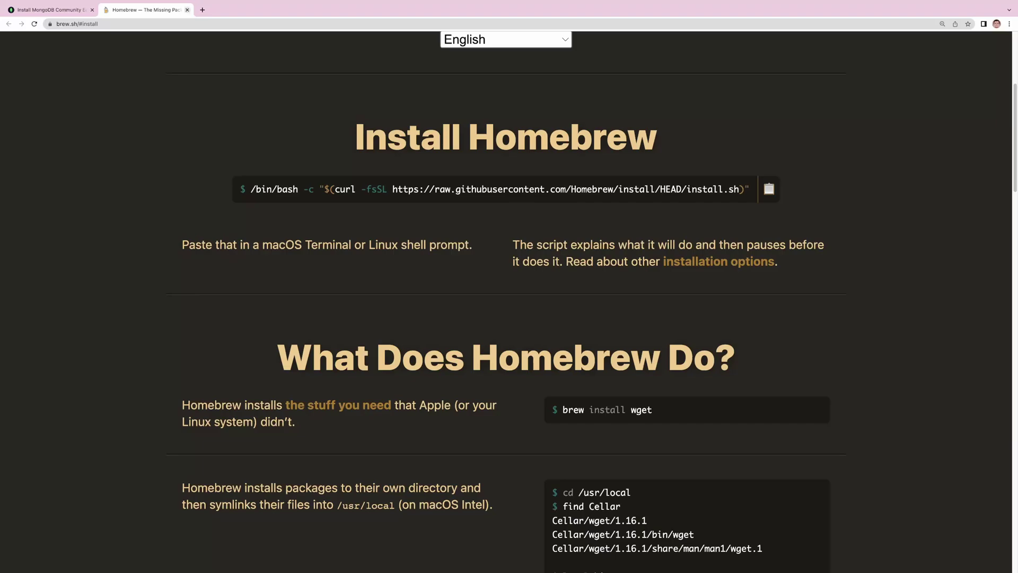
{"action": "left_click", "coordinate": [187, 10]}
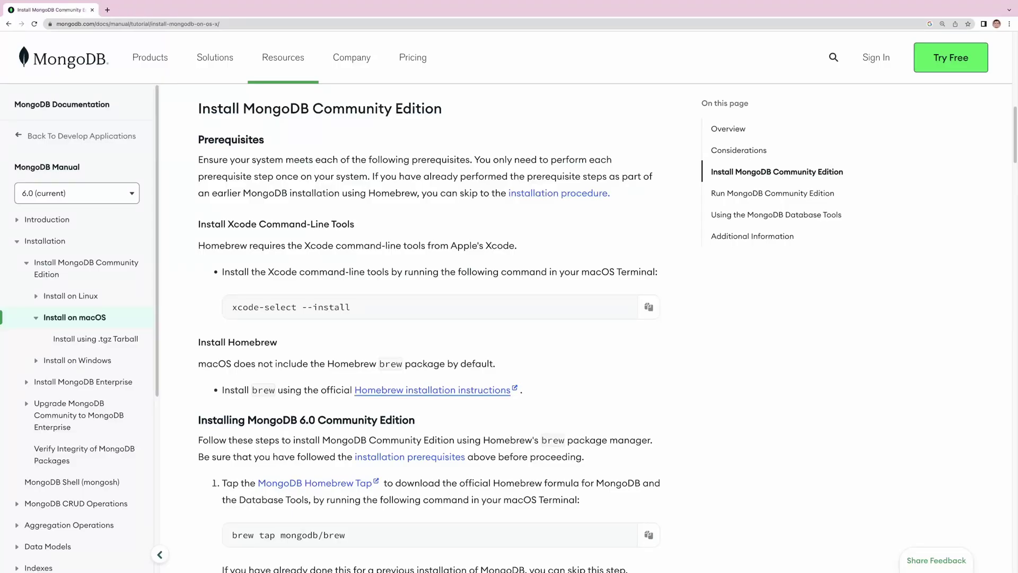
{"action": "scroll", "coordinate": [429, 329], "scroll_direction": "down", "scroll_amount": 5}
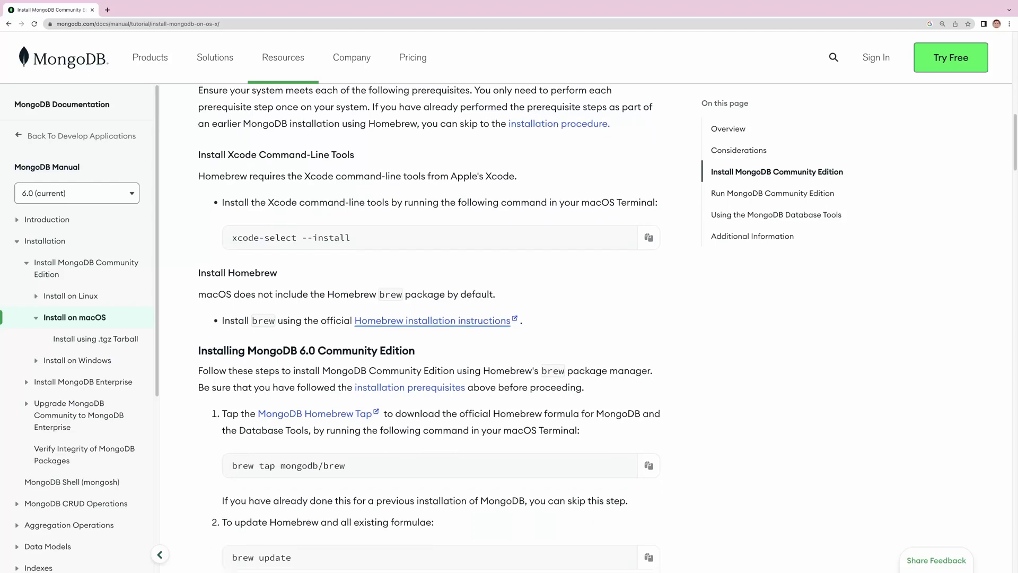
{"action": "scroll", "coordinate": [428, 329], "scroll_direction": "down", "scroll_amount": 1}
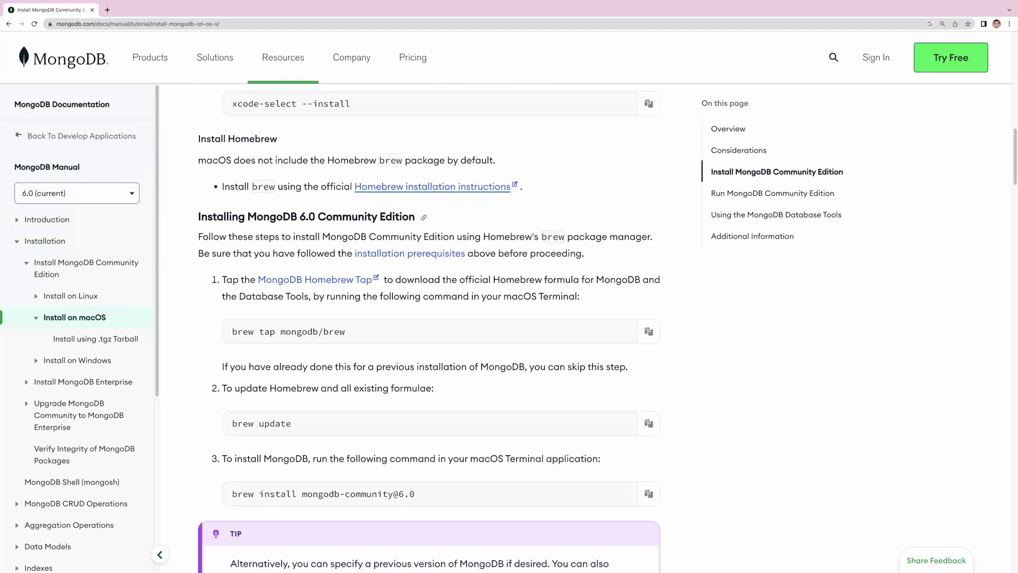
{"action": "scroll", "coordinate": [429, 329], "scroll_direction": "down", "scroll_amount": 2}
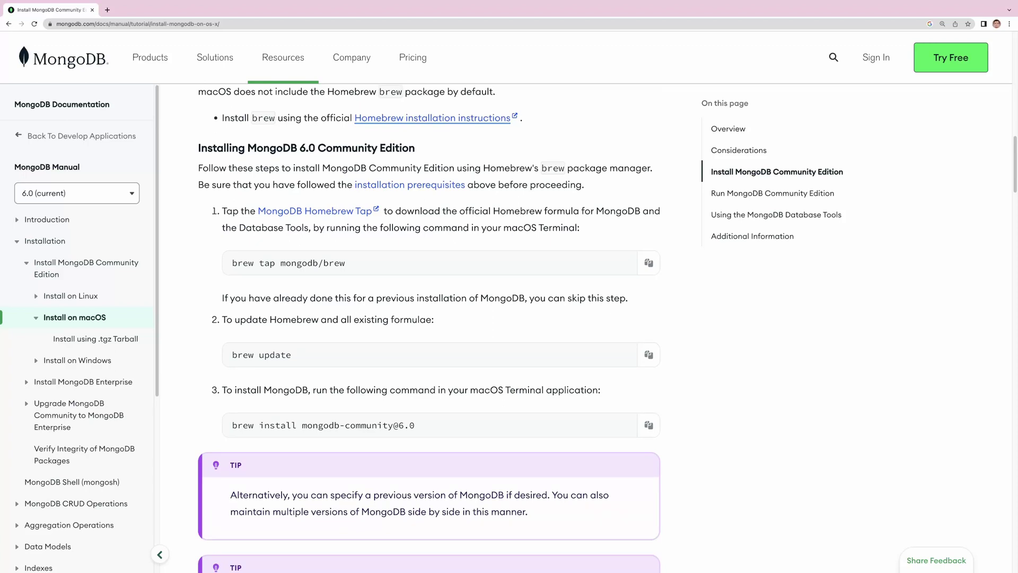
- Copy the tap command from the MongoDB steps, run brew tap mongodb/brew in Terminal and update Homebrew with brew update
{"action": "left_click", "coordinate": [649, 263]}
{"action": "key", "text": "super+Tab"}
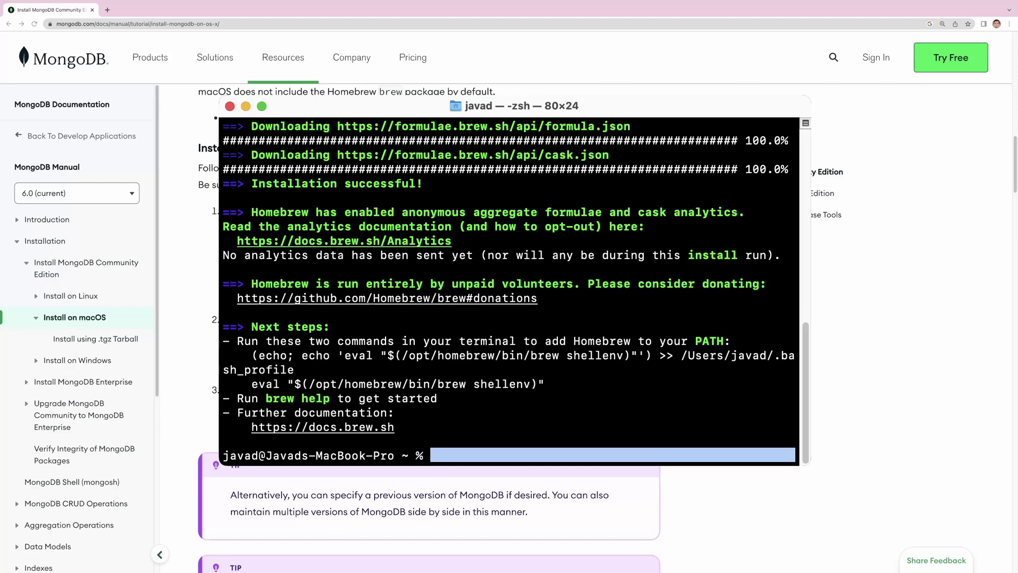
{"action": "key", "text": "super+v"}
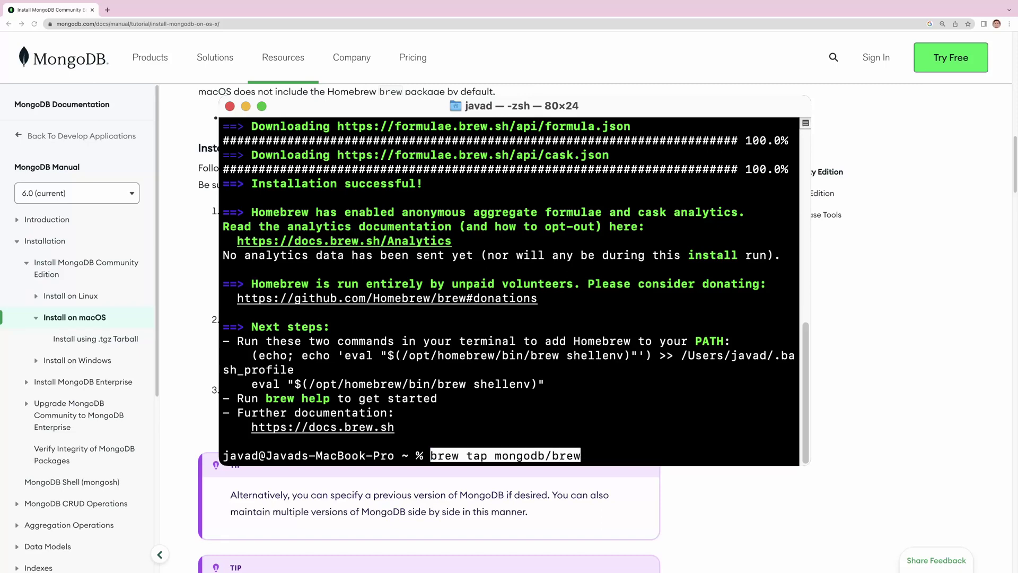
{"action": "key", "text": "Return"}
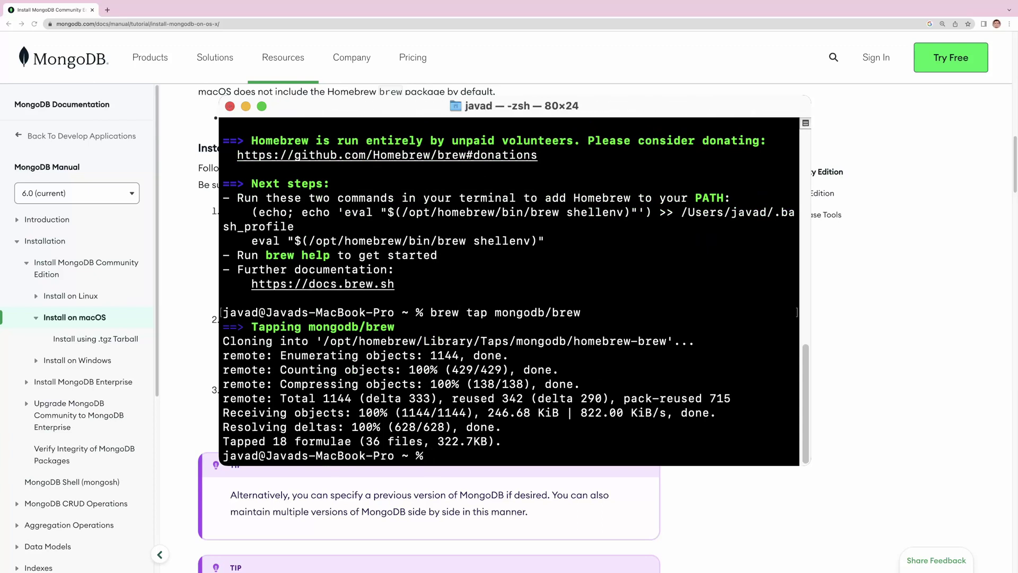
{"action": "type", "text": "brew update"}
{"action": "key", "text": "Return"}
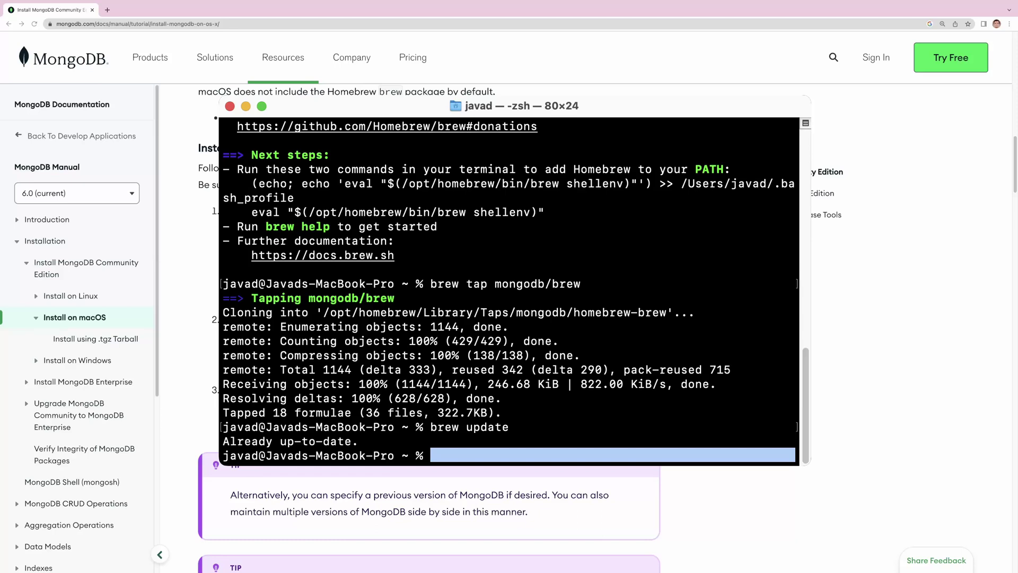
{"action": "left_click_drag", "start_coordinate": [613, 455], "coordinate": [613, 455]}
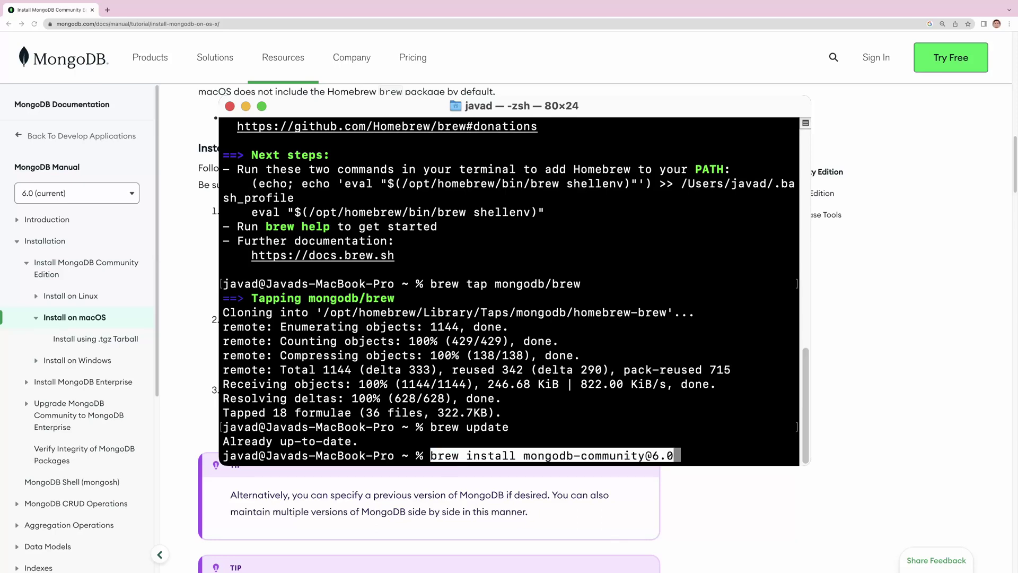
{"action": "key", "text": "Return"}
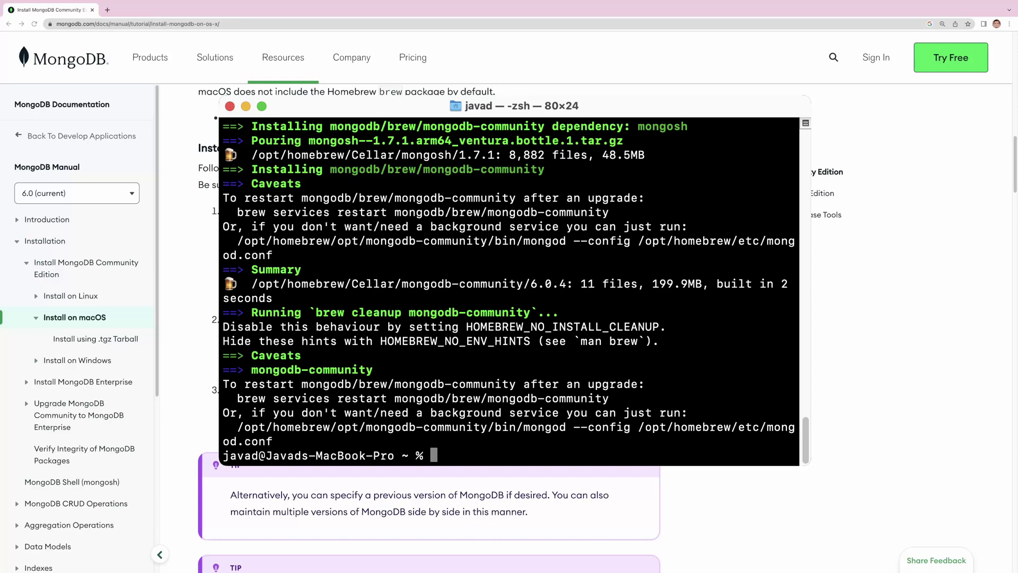
- Return to the MongoDB documentation in the browser and review the installed binaries and the configuration, log and data directory locations for Intel and M1
{"action": "key", "text": "super+Tab"}
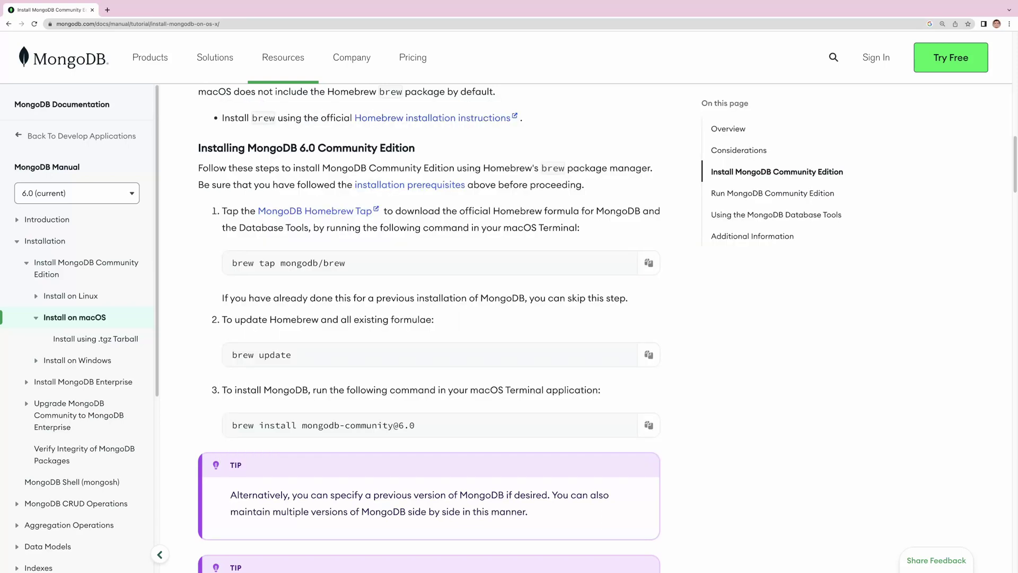
{"action": "scroll", "coordinate": [428, 328], "scroll_direction": "down", "scroll_amount": 3}
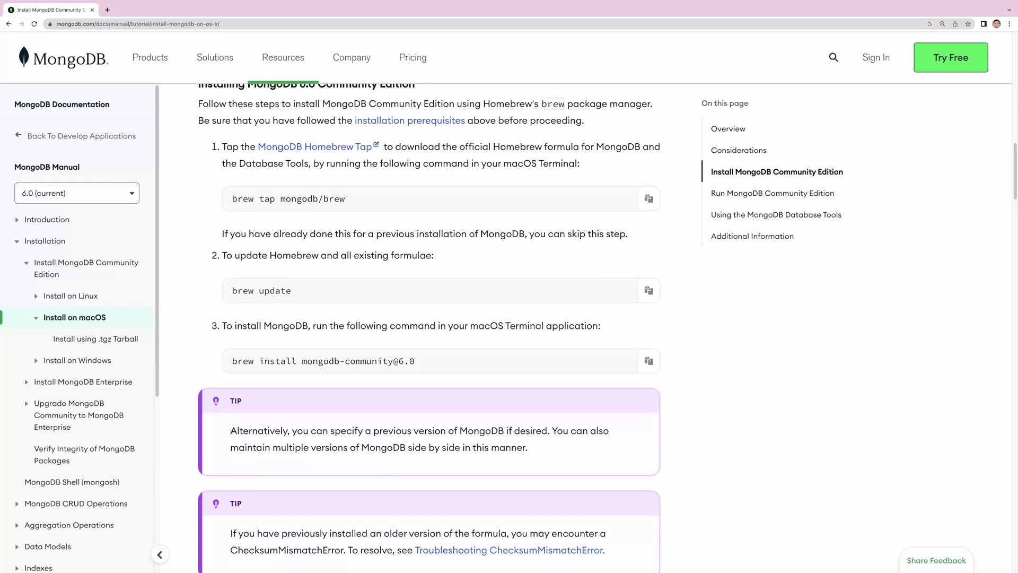
{"action": "scroll", "coordinate": [428, 328], "scroll_direction": "down", "scroll_amount": 5}
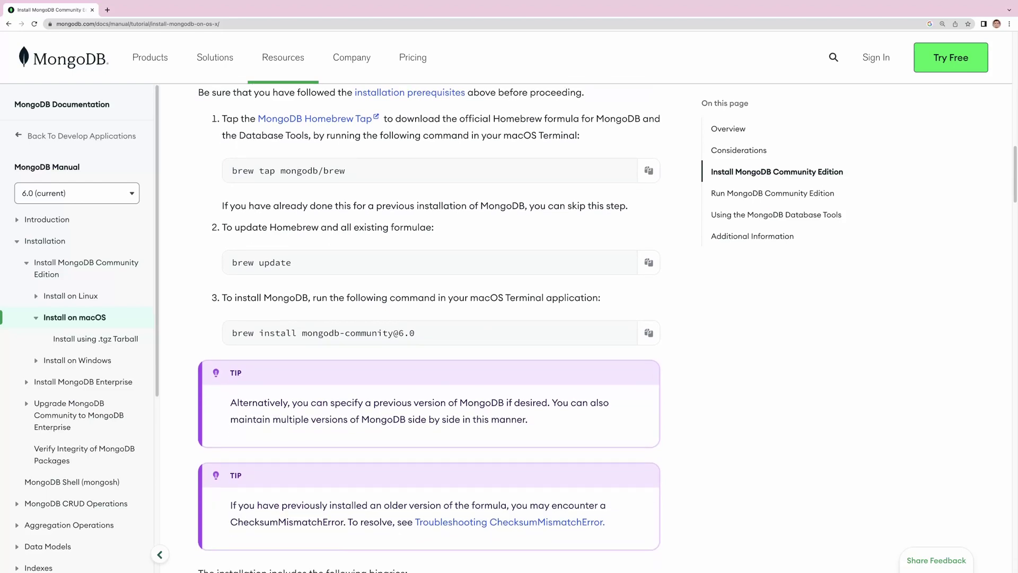
{"action": "scroll", "coordinate": [428, 328], "scroll_direction": "down", "scroll_amount": 8}
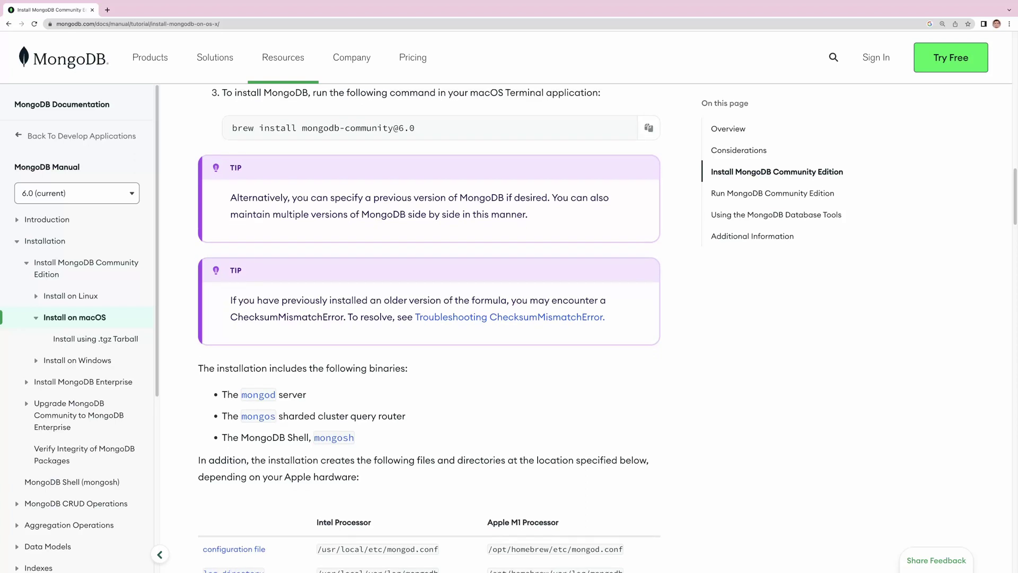
{"action": "scroll", "coordinate": [428, 325], "scroll_direction": "down", "scroll_amount": 1}
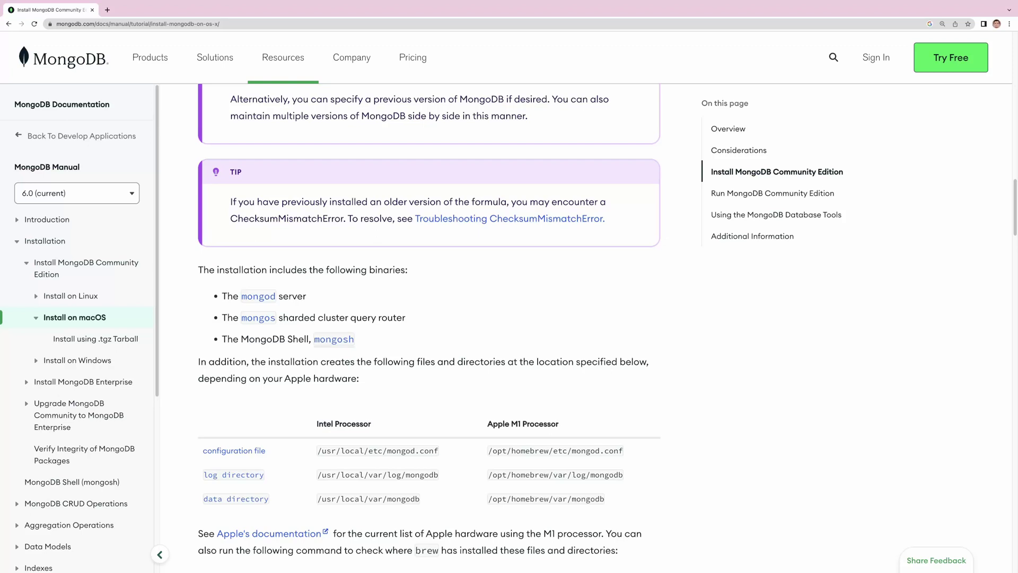
{"action": "left_click_drag", "start_coordinate": [355, 339], "coordinate": [260, 340]}
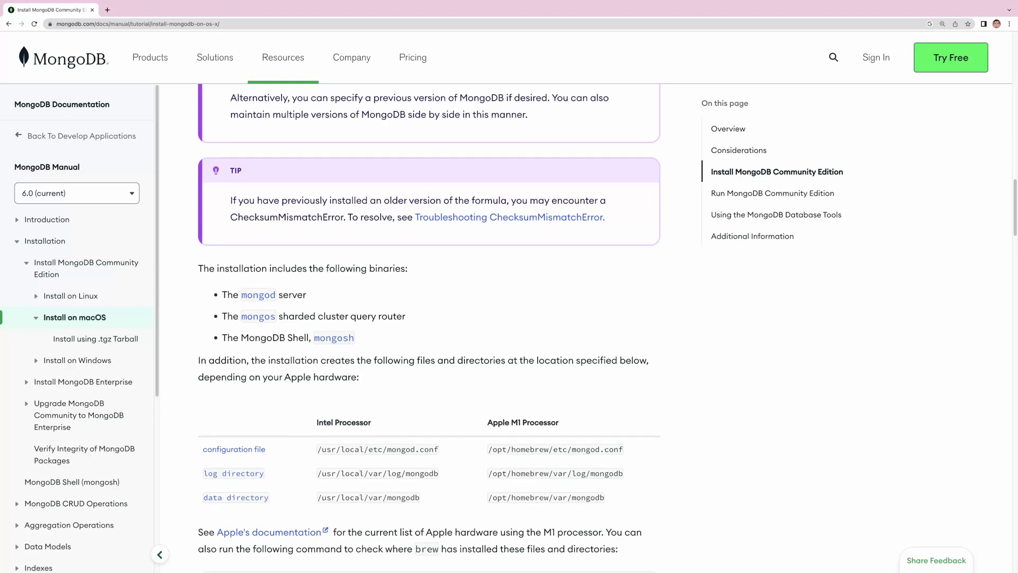
{"action": "scroll", "coordinate": [429, 318], "scroll_direction": "down", "scroll_amount": 3}
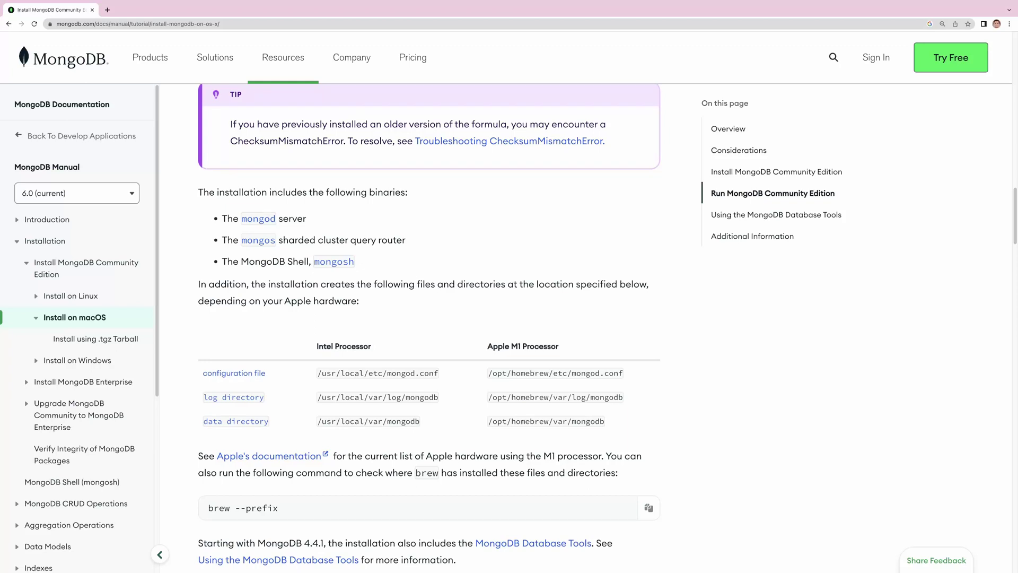
{"action": "scroll", "coordinate": [429, 318], "scroll_direction": "down", "scroll_amount": 1}
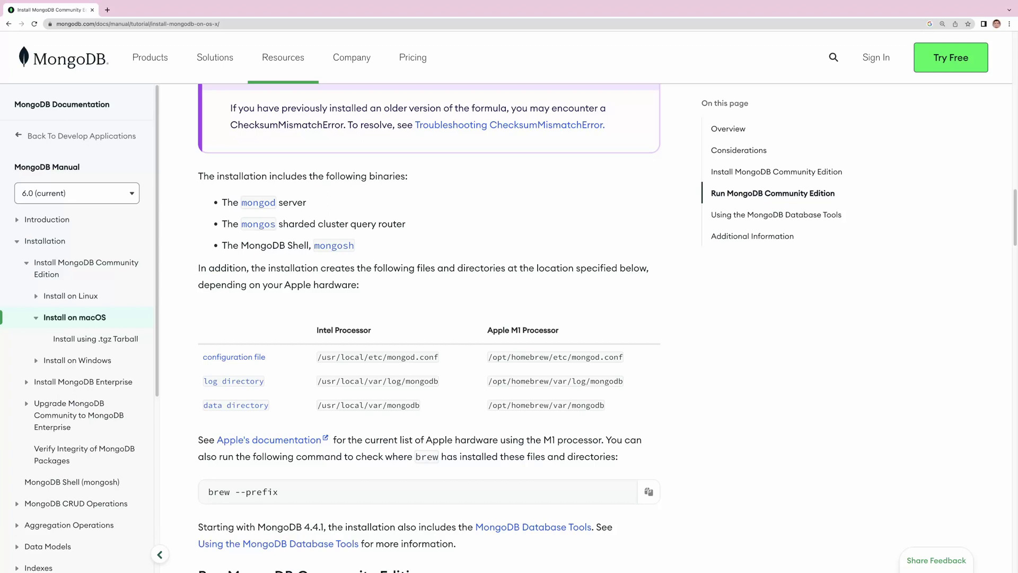
{"action": "left_click_drag", "start_coordinate": [318, 330], "coordinate": [356, 329]}
{"action": "scroll", "coordinate": [428, 329], "scroll_direction": "down", "scroll_amount": 2}
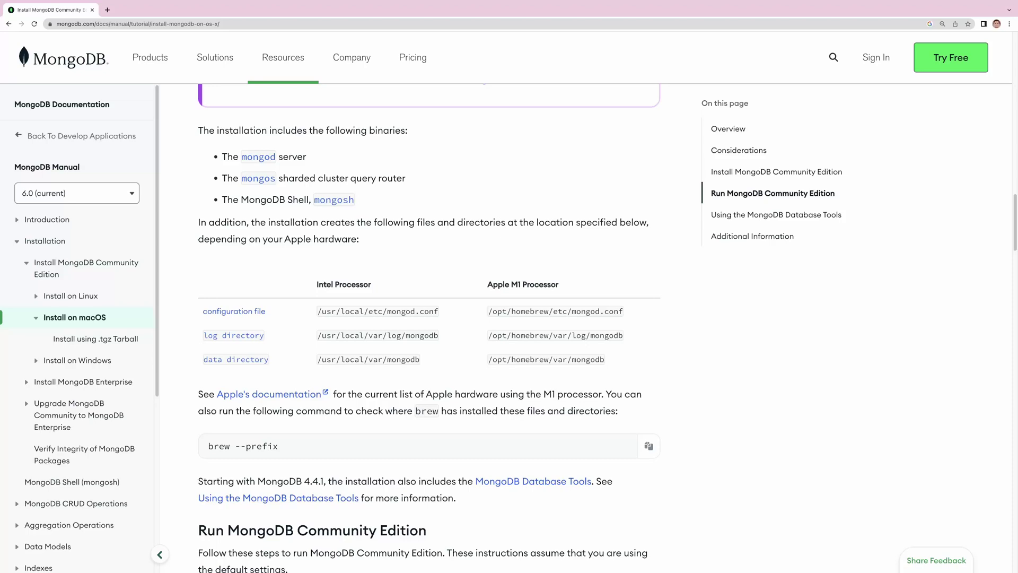
- Switch to Terminal, change to the /opt/homebrew/etc/ directory and list its contents to check for the MongoDB configuration file
{"action": "key", "text": "super+Tab"}
{"action": "type", "text": "c"}
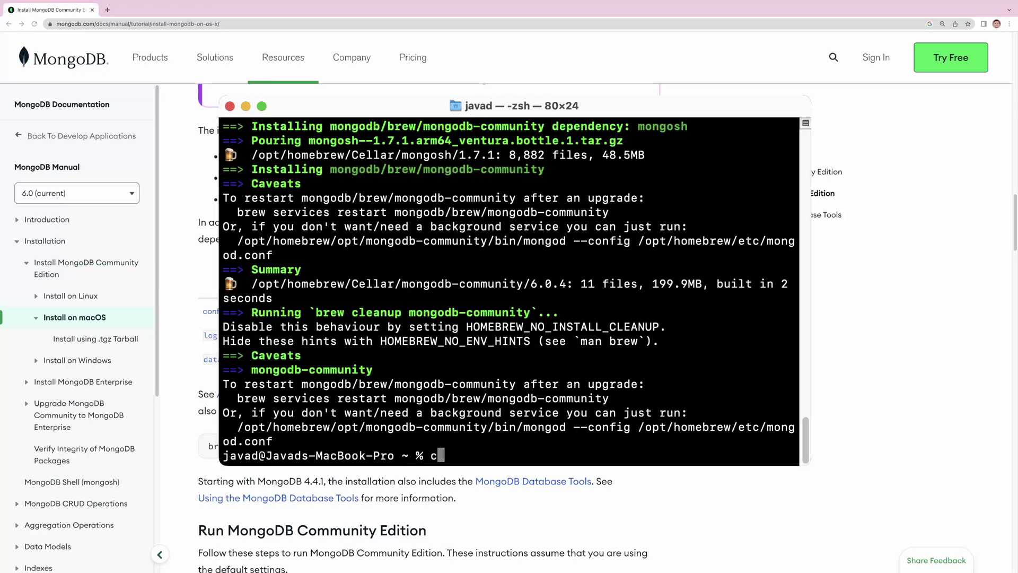
{"action": "type", "text": "d /opt/homebrew/"}
{"action": "key", "text": "Tab"}
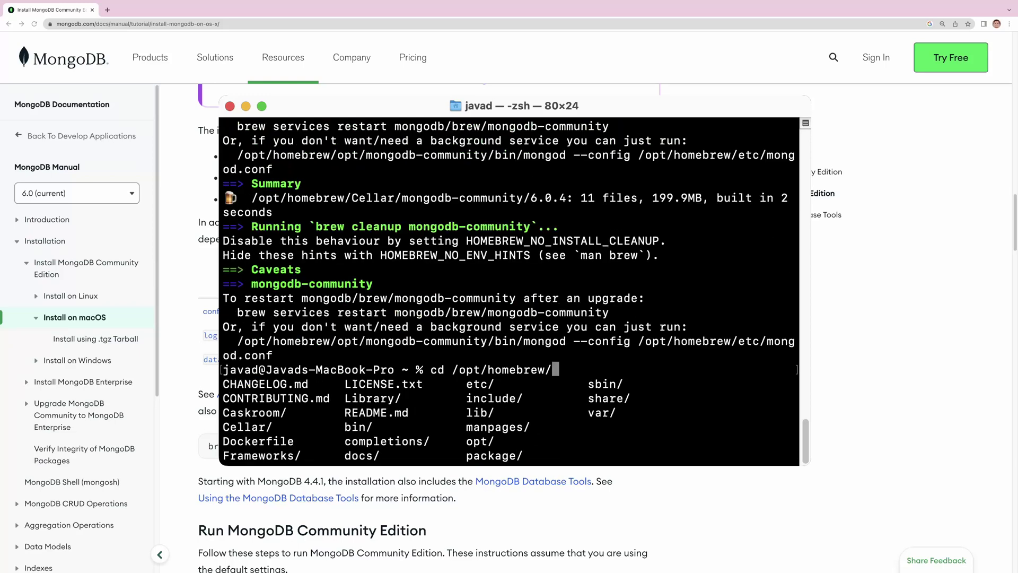
{"action": "type", "text": "et"}
{"action": "key", "text": "Tab"}
{"action": "key", "text": "Tab"}
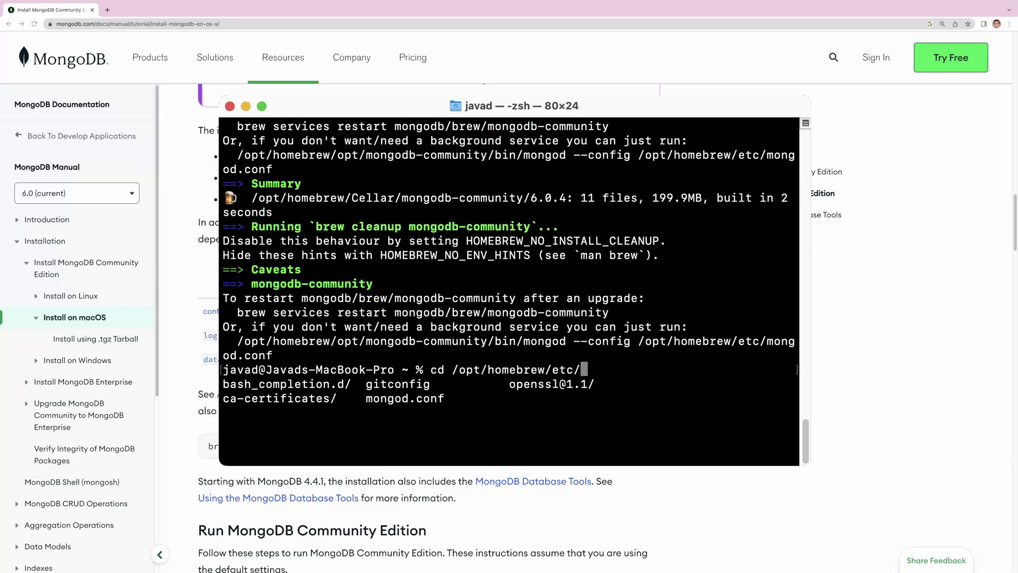
{"action": "key", "text": "Return"}
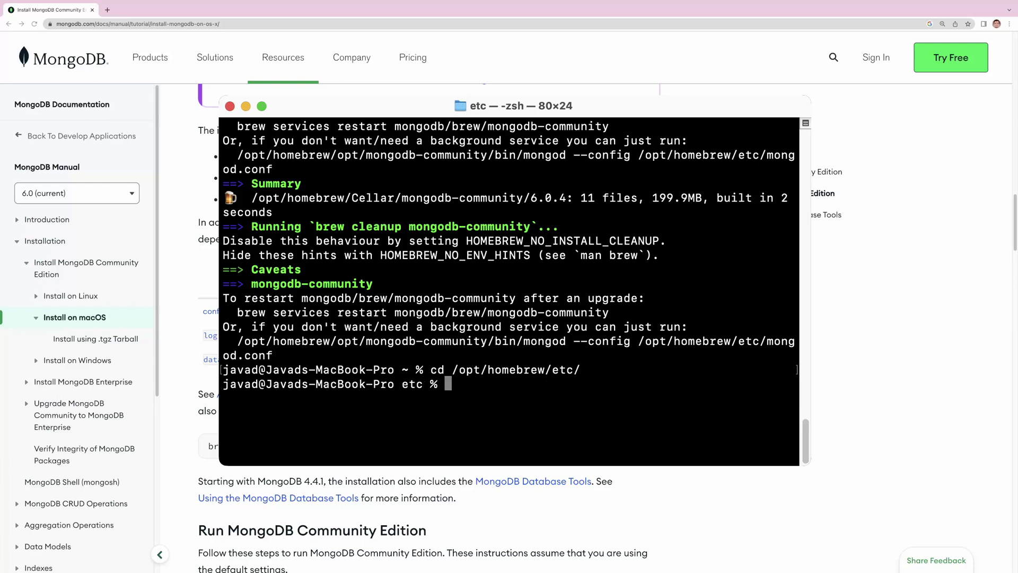
{"action": "type", "text": "ls"}
{"action": "key", "text": "Return"}
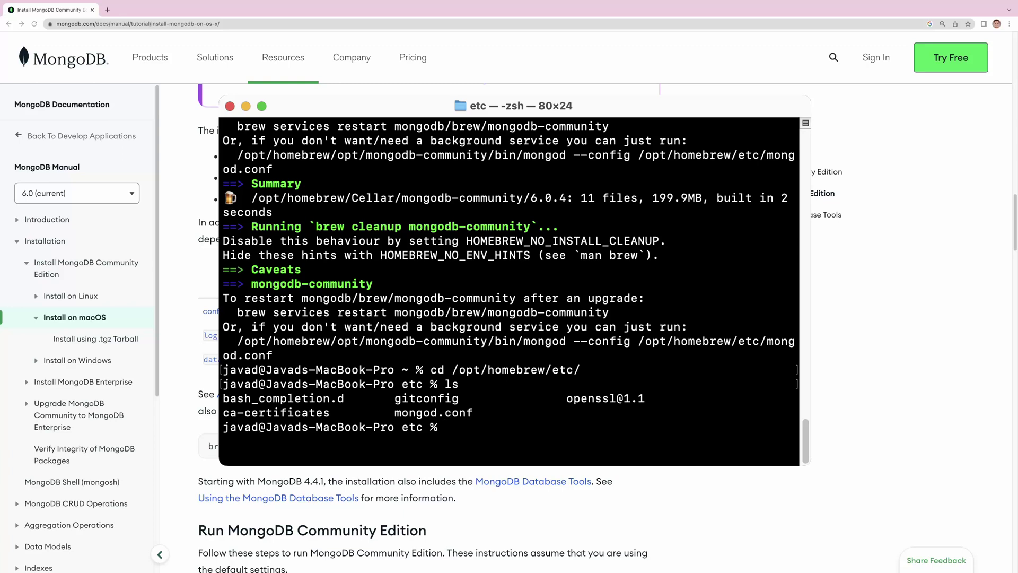
- Go up to the homebrew directory and list it, then enter its var directory and list that as well
{"action": "type", "text": "cd .."}
{"action": "key", "text": "Return"}
{"action": "type", "text": "ls"}
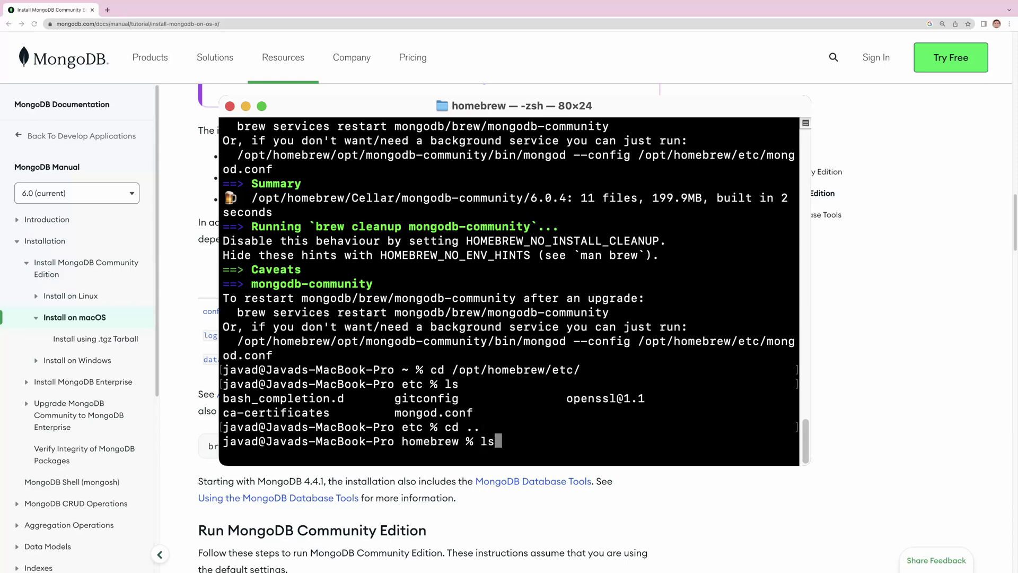
{"action": "key", "text": "Return"}
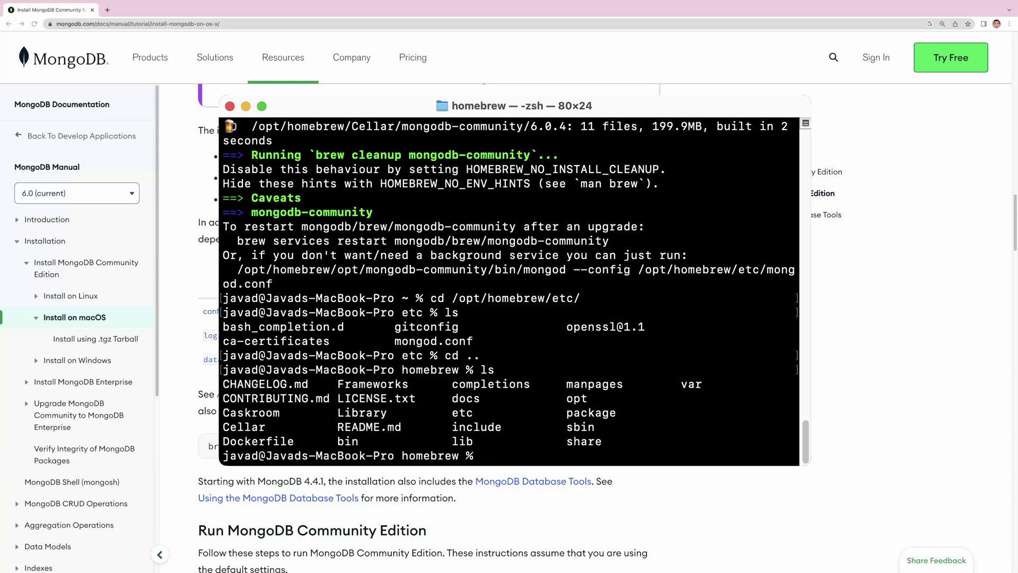
{"action": "type", "text": "cd var"}
{"action": "key", "text": "Return"}
{"action": "type", "text": "ls"}
{"action": "key", "text": "Return"}
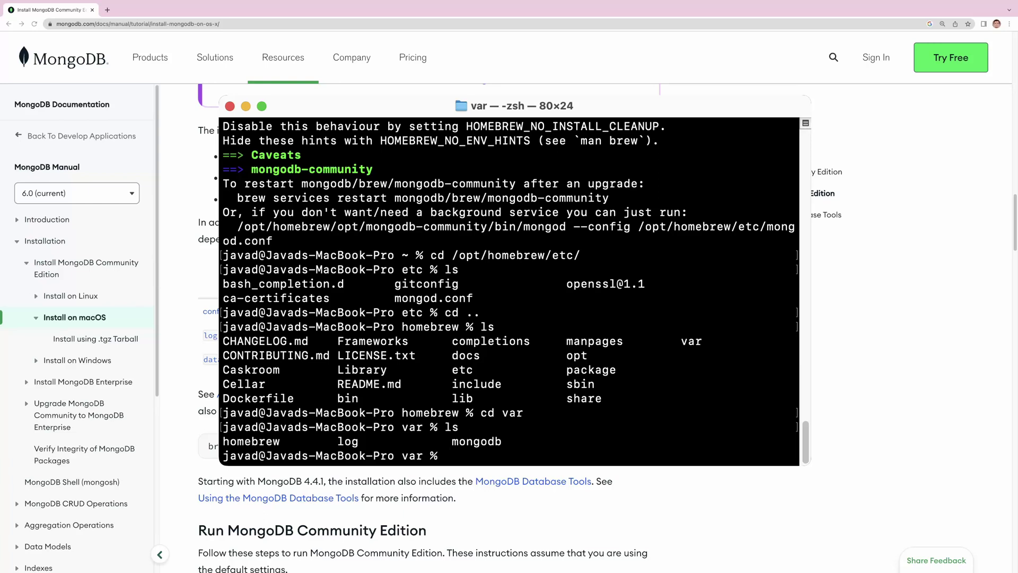
- Enter the mongodb data directory inside var, try listing it with ls and ll, and go back up to var
{"action": "type", "text": "cd mongodb"}
{"action": "key", "text": "Return"}
{"action": "type", "text": "ls"}
{"action": "key", "text": "Return"}
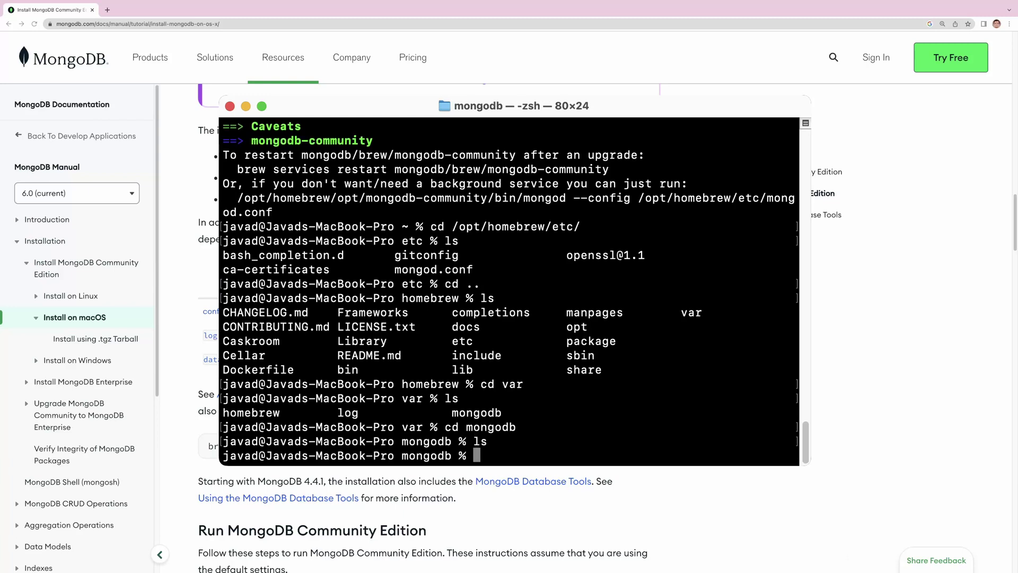
{"action": "type", "text": "ll"}
{"action": "key", "text": "Return"}
{"action": "type", "text": "cd .."}
{"action": "key", "text": "Return"}
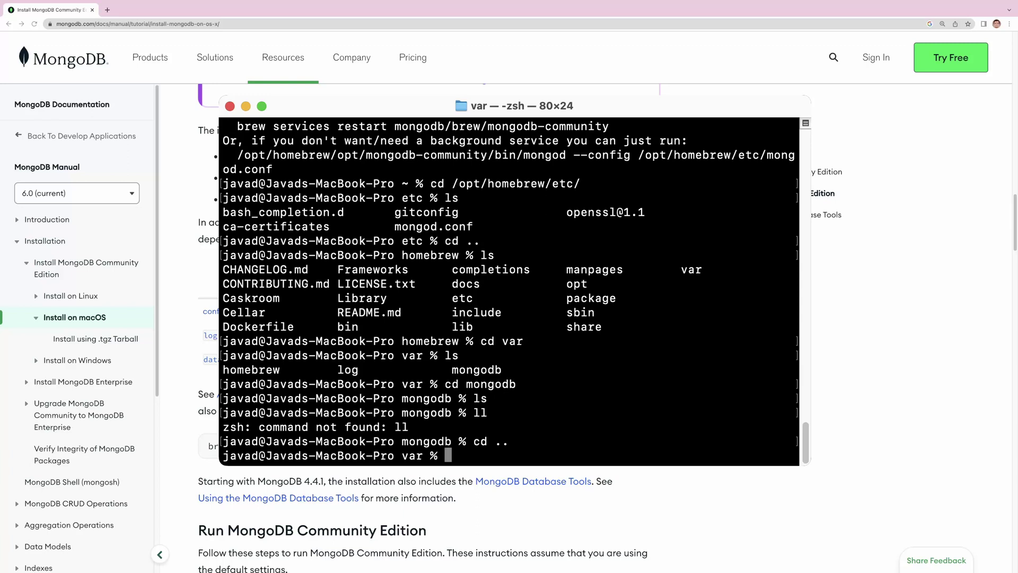
- Enter the log directory and its mongodb subdirectory, checking the contents of each with ls and trying ll in the subdirectory
{"action": "type", "text": "cd log"}
{"action": "key", "text": "Return"}
{"action": "type", "text": "ls"}
{"action": "key", "text": "Return"}
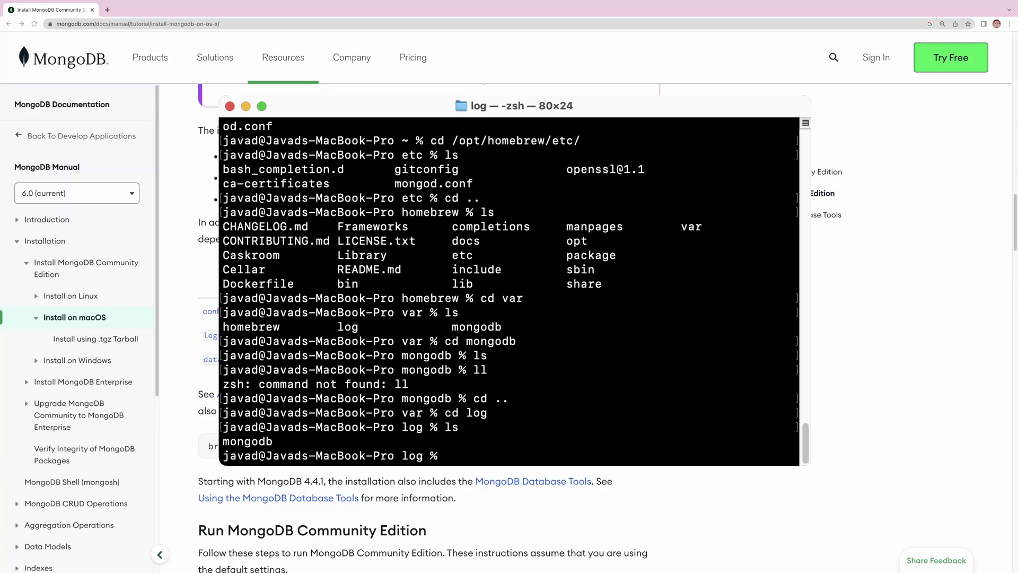
{"action": "type", "text": "cd mo"}
{"action": "key", "text": "Tab"}
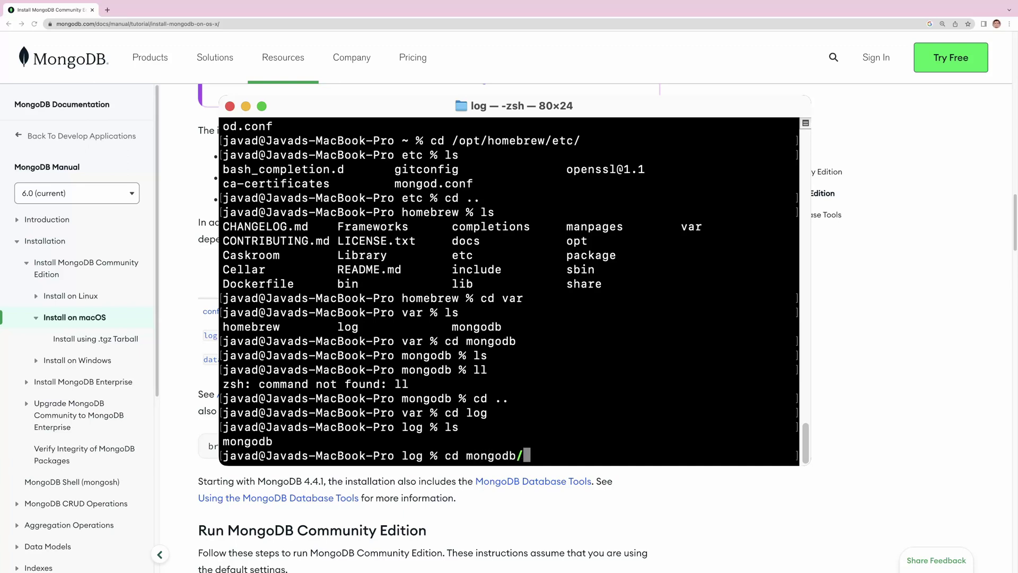
{"action": "key", "text": "Return"}
{"action": "type", "text": "ls"}
{"action": "key", "text": "Return"}
{"action": "type", "text": "ll"}
{"action": "key", "text": "Return"}
{"action": "type", "text": "cd"}
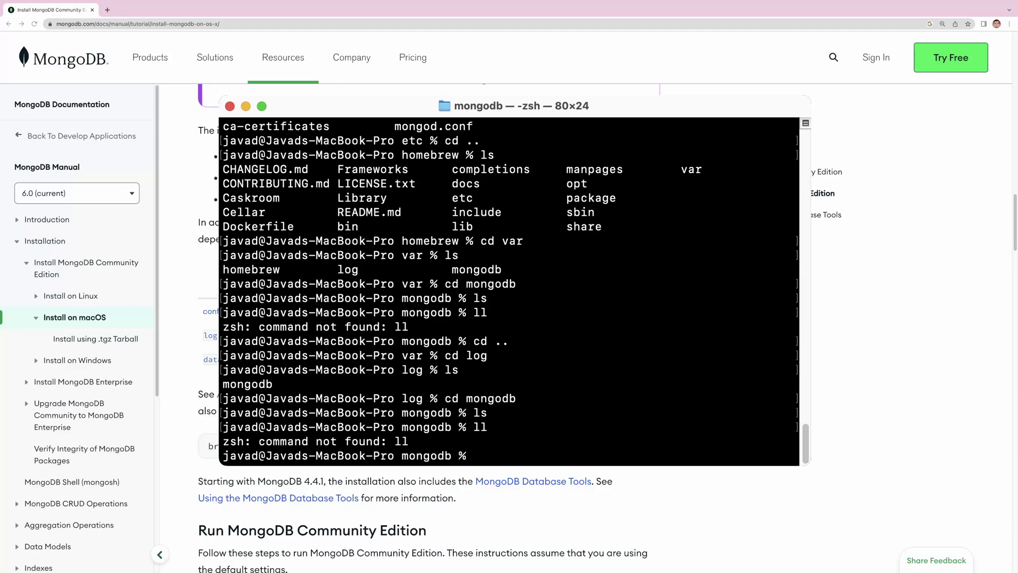
- Return to the browser and copy the brew services start command from the "Run MongoDB Community Edition" section
{"action": "key", "text": "super+Tab"}
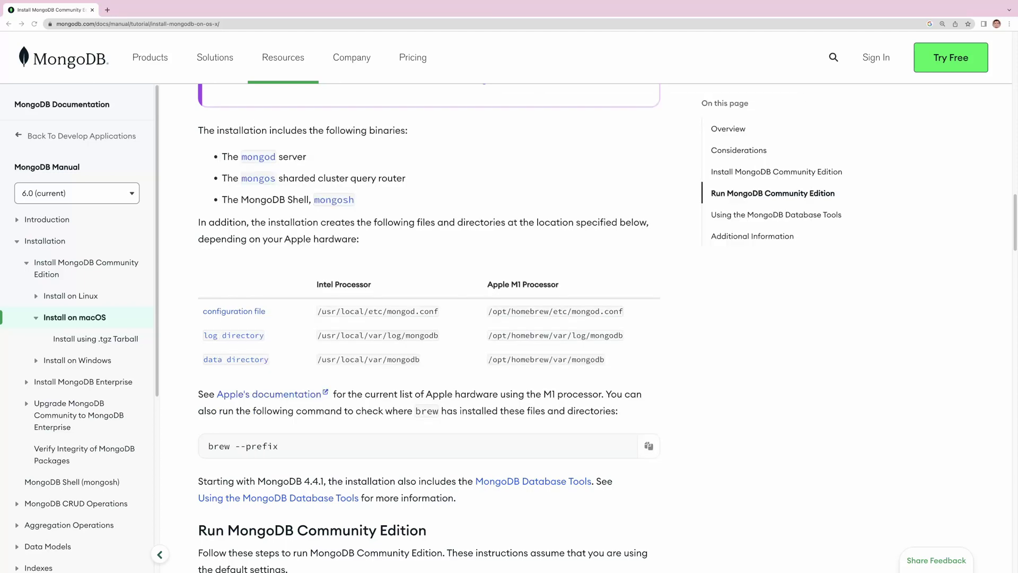
{"action": "scroll", "coordinate": [429, 326], "scroll_direction": "down", "scroll_amount": 5}
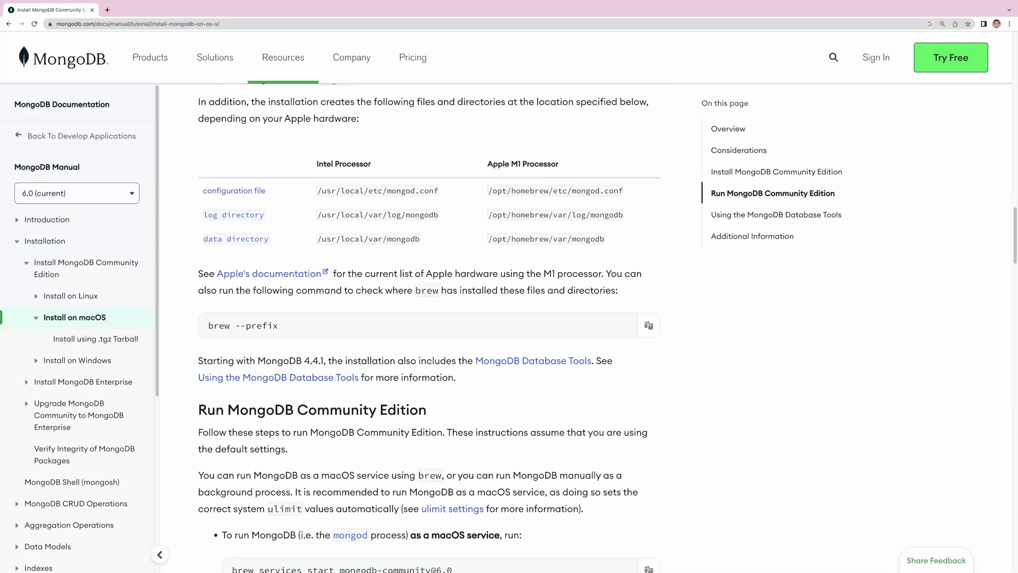
{"action": "scroll", "coordinate": [428, 328], "scroll_direction": "down", "scroll_amount": 2}
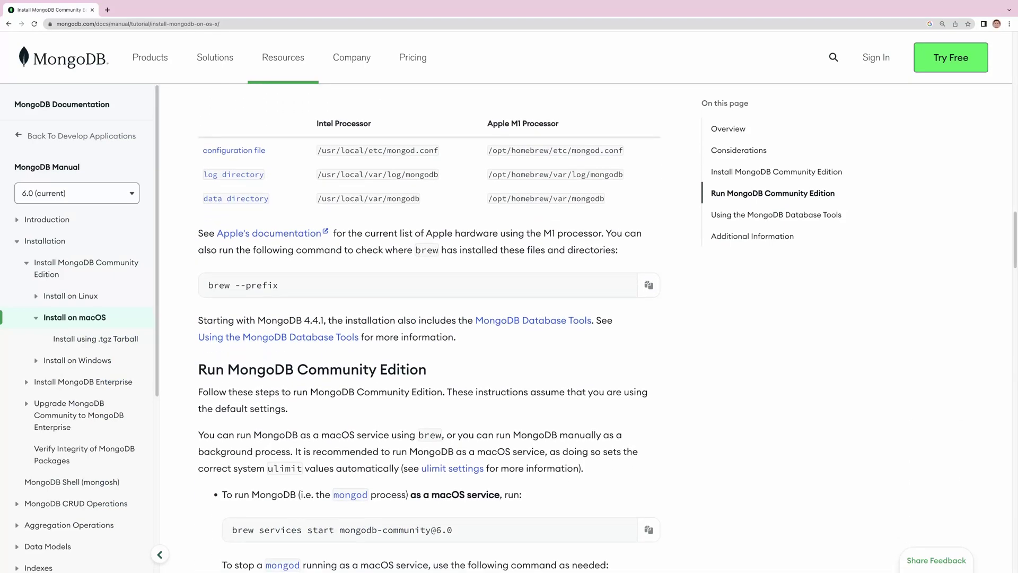
{"action": "scroll", "coordinate": [430, 338], "scroll_direction": "down", "scroll_amount": 7}
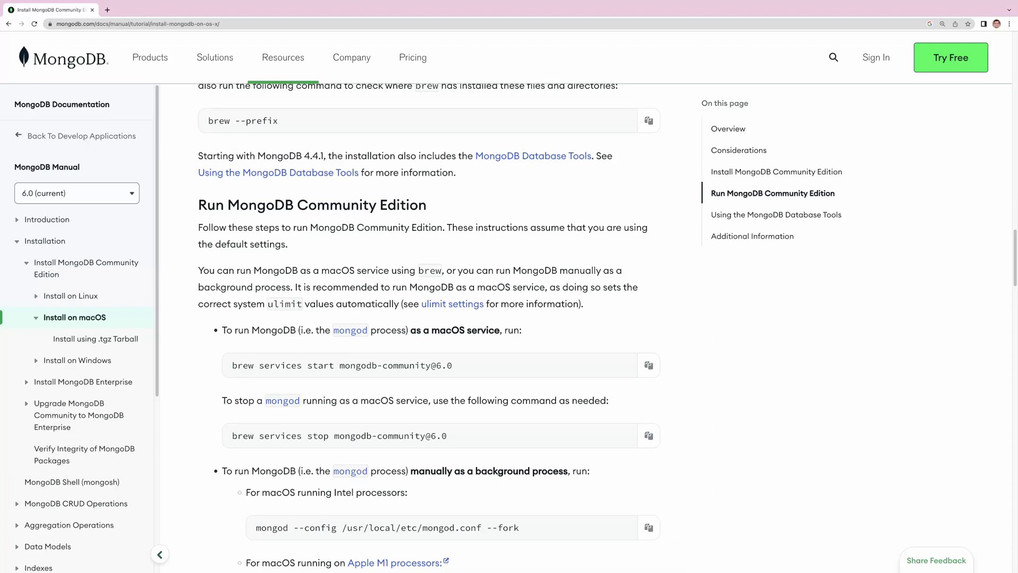
{"action": "scroll", "coordinate": [426, 326], "scroll_direction": "down", "scroll_amount": 1}
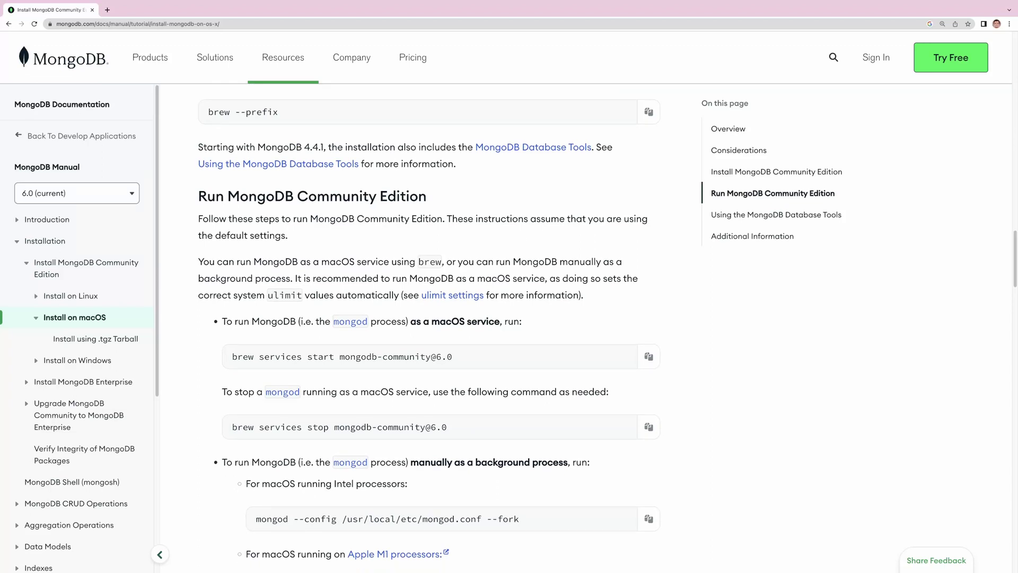
{"action": "scroll", "coordinate": [426, 326], "scroll_direction": "down", "scroll_amount": 1}
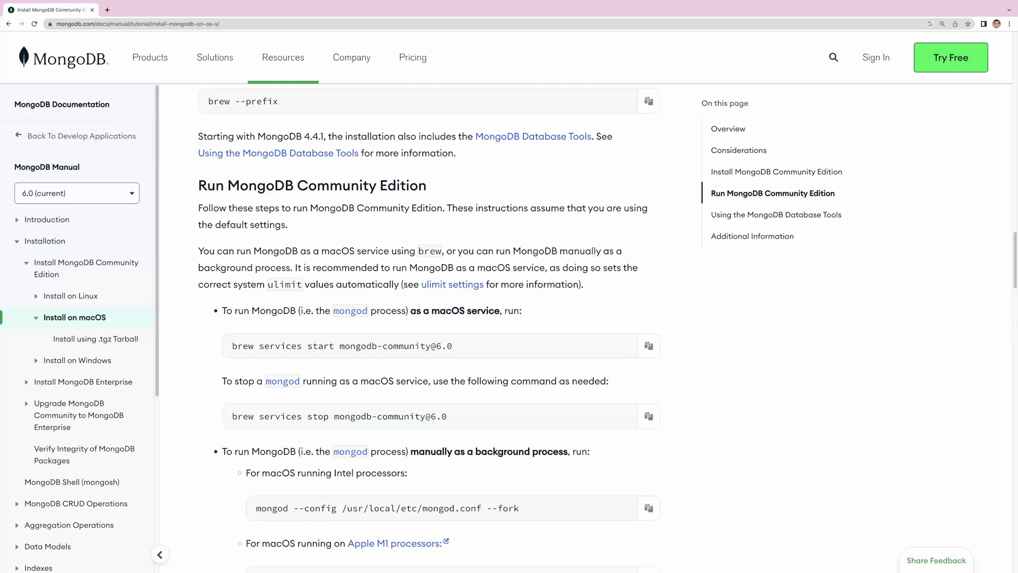
{"action": "left_click", "coordinate": [649, 346]}
{"action": "key", "text": "super+Tab"}
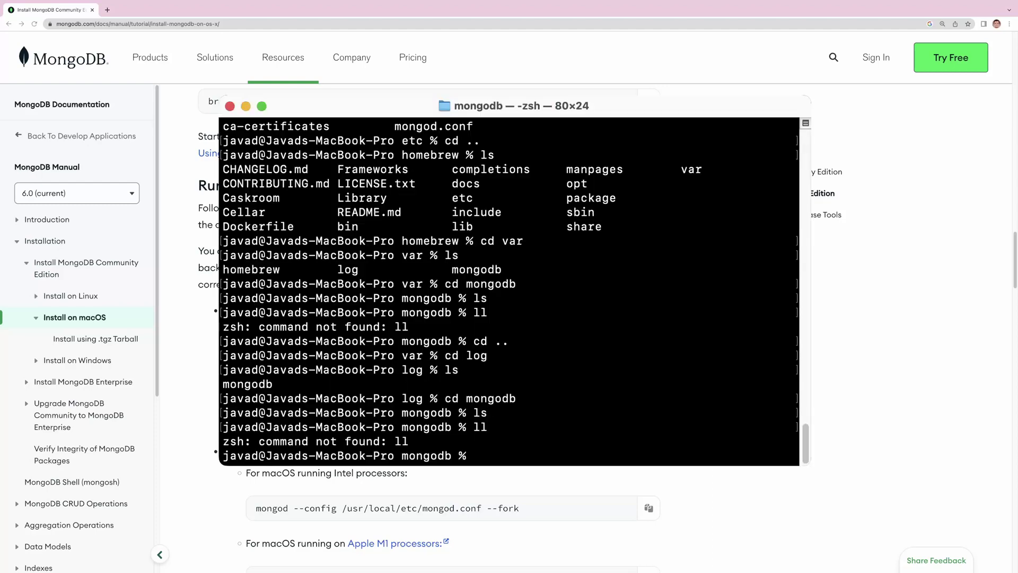
{"action": "type", "text": "clear"}
{"action": "key", "text": "Return"}
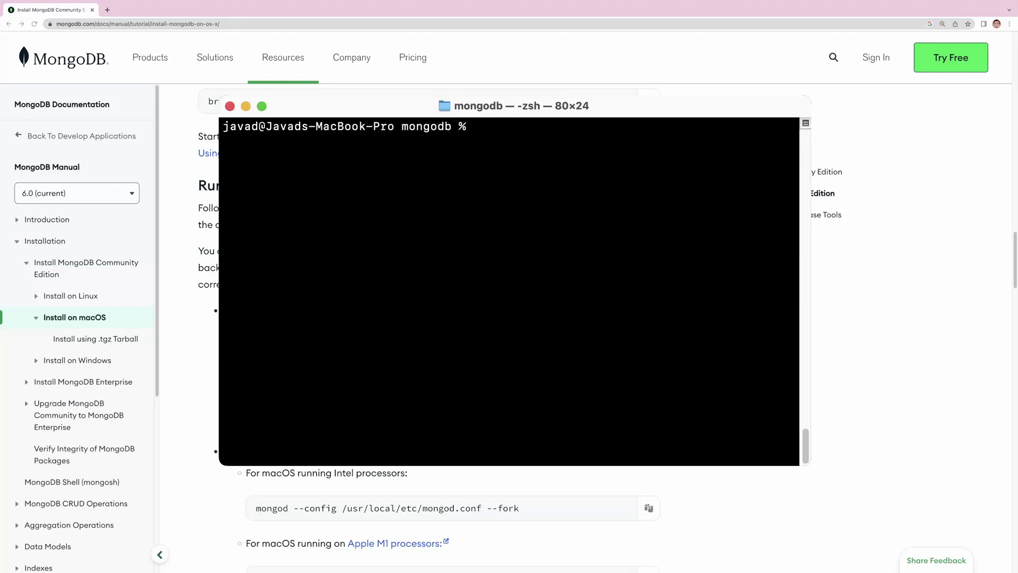
{"action": "key", "text": "super+Up"}
{"action": "key", "text": "super+v"}
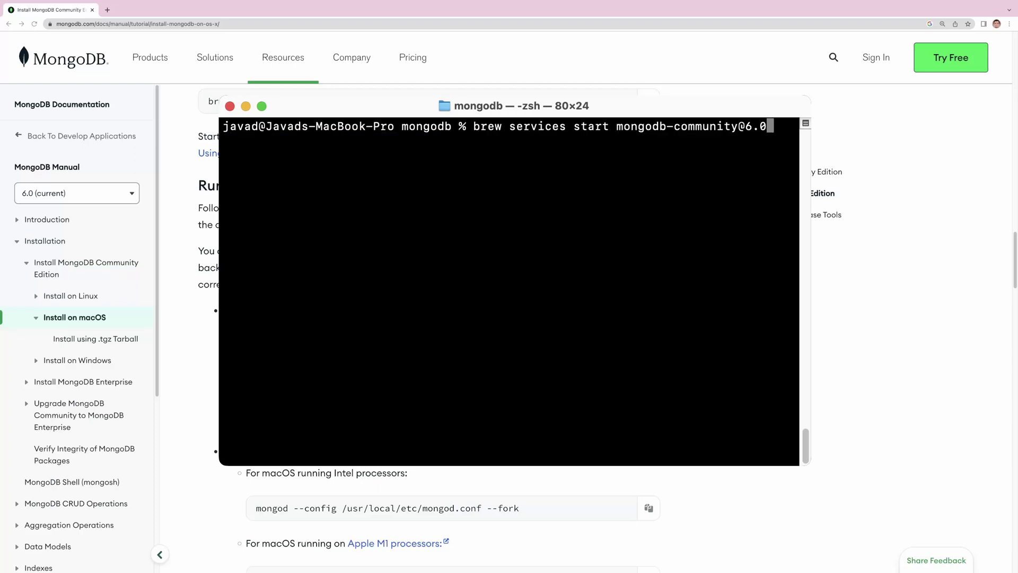
{"action": "key", "text": "Return"}
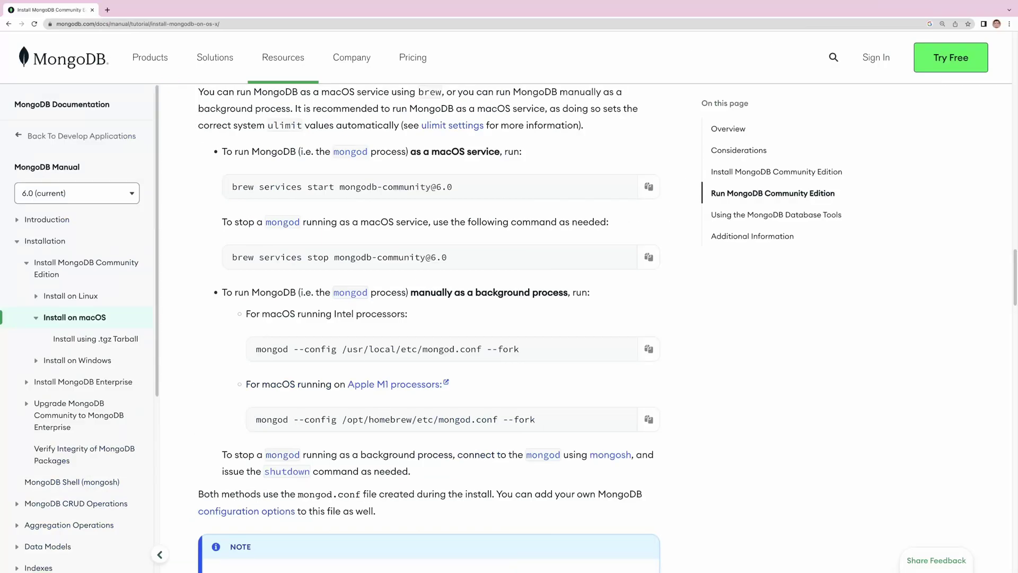
- Read the documentation's note on macOS preventing mongod from opening and the instructions for verifying that MongoDB is running
{"action": "scroll", "coordinate": [429, 327], "scroll_direction": "down", "scroll_amount": 4}
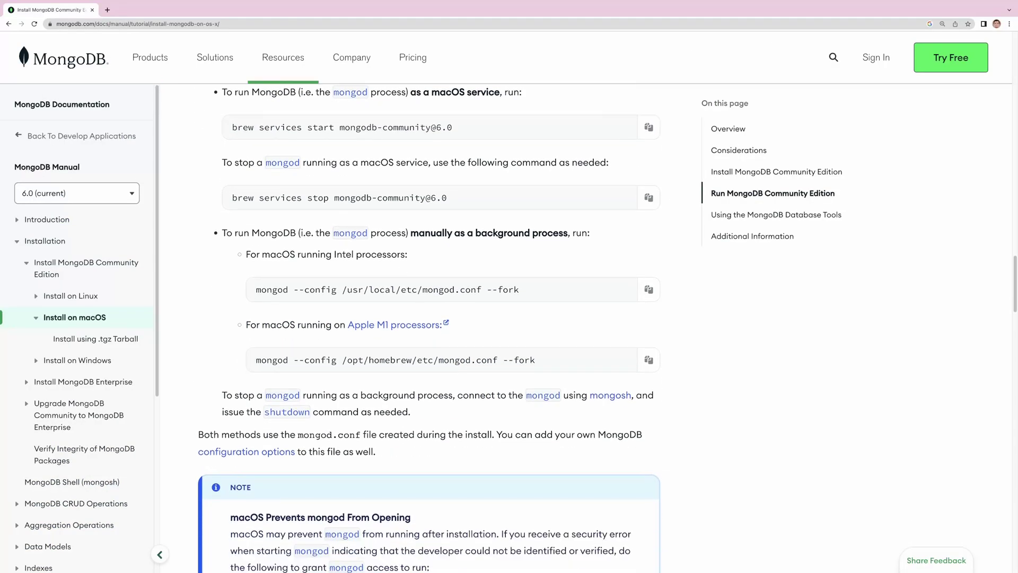
{"action": "scroll", "coordinate": [429, 327], "scroll_direction": "down", "scroll_amount": 1}
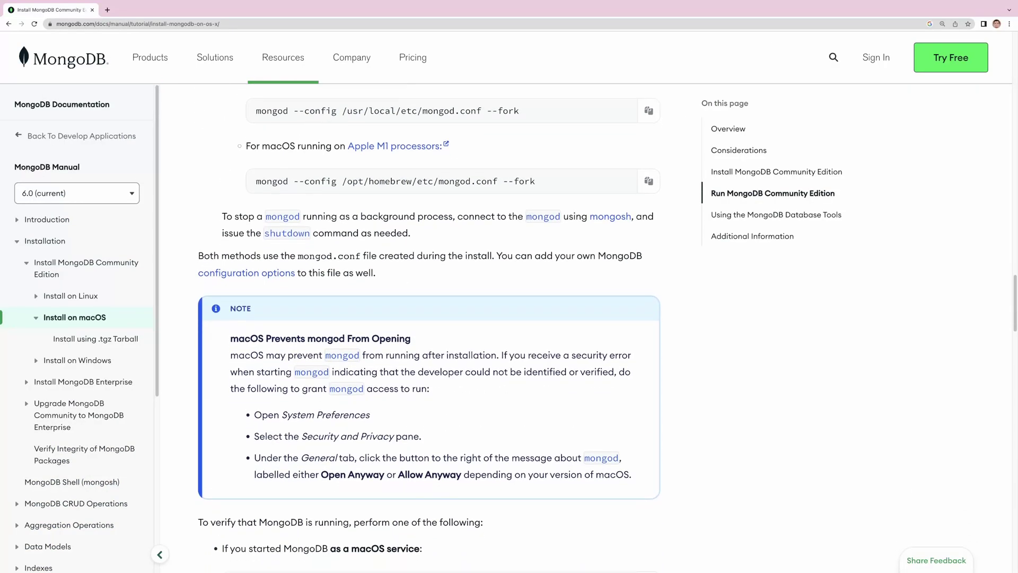
{"action": "scroll", "coordinate": [430, 326], "scroll_direction": "down", "scroll_amount": 1}
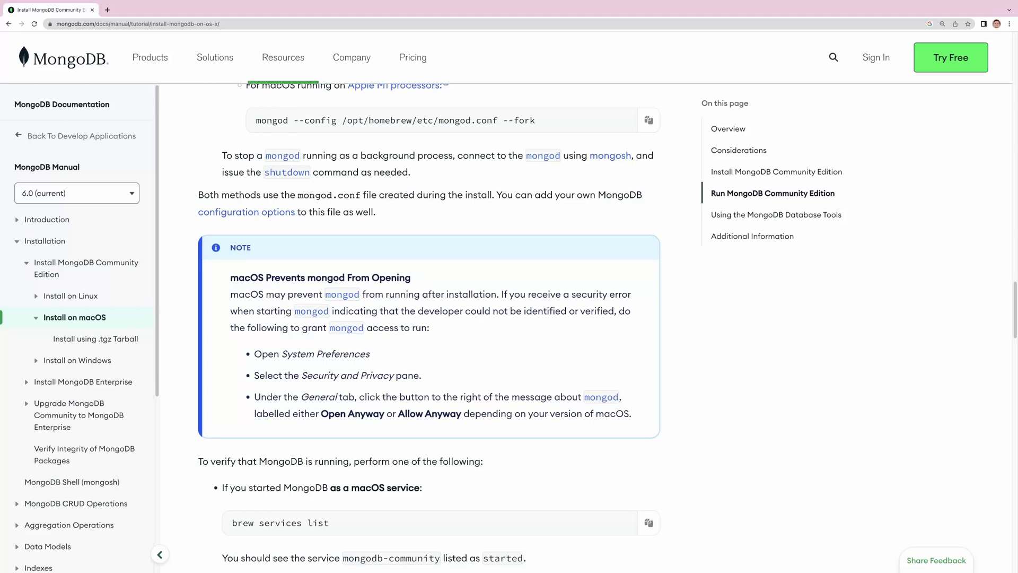
{"action": "left_click_drag", "start_coordinate": [230, 294], "coordinate": [274, 329]}
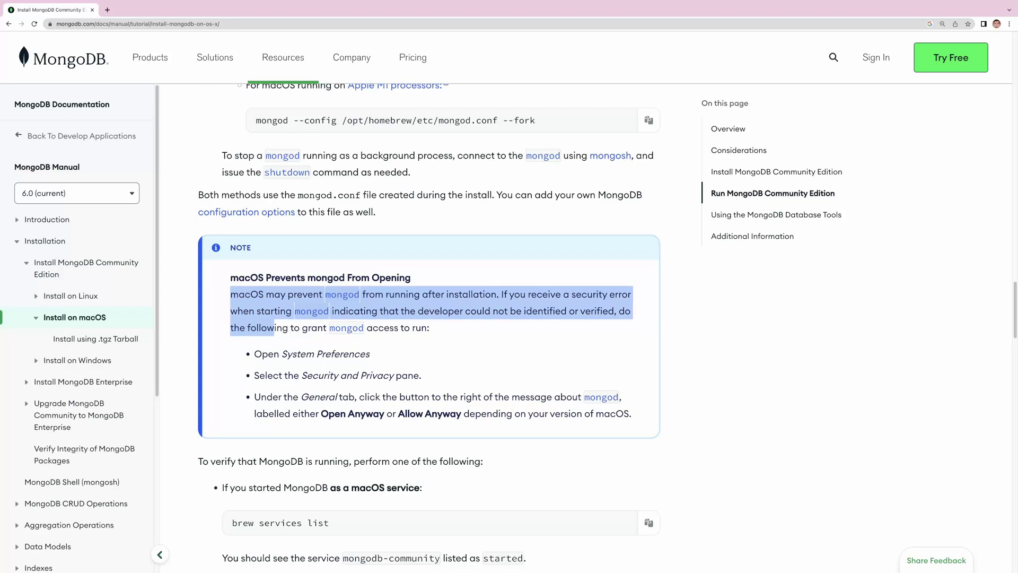
{"action": "left_click", "coordinate": [274, 329]}
{"action": "scroll", "coordinate": [428, 328], "scroll_direction": "down", "scroll_amount": 1}
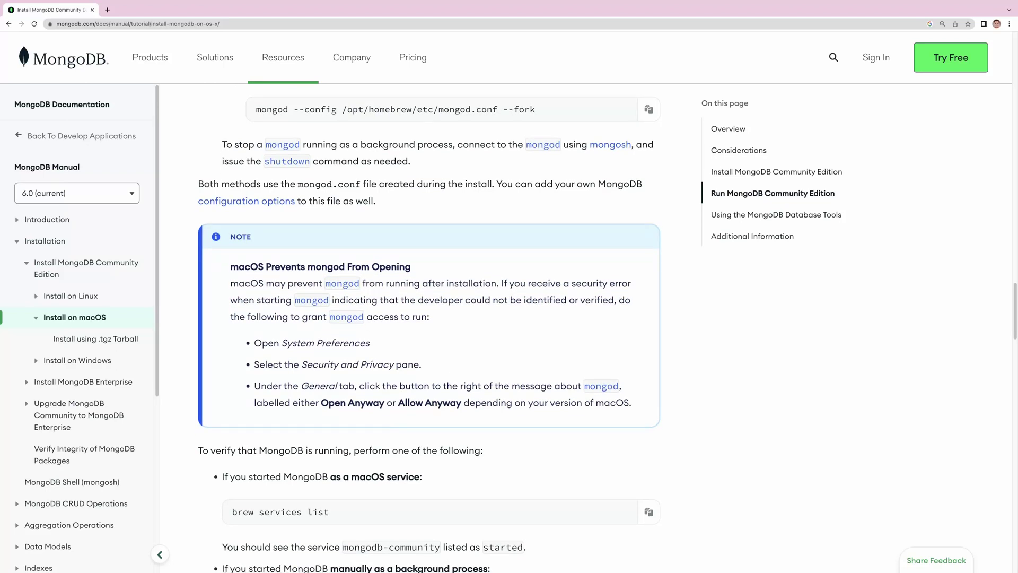
{"action": "scroll", "coordinate": [429, 325], "scroll_direction": "down", "scroll_amount": 5}
{"action": "scroll", "coordinate": [429, 326], "scroll_direction": "down", "scroll_amount": 2}
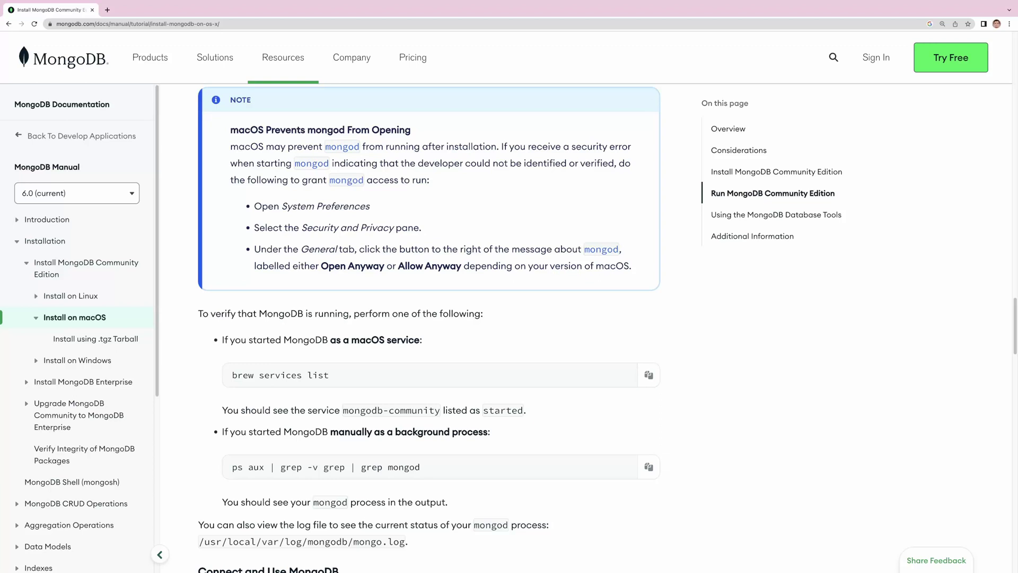
- Copy the brew services list command from the documentation and run it in Terminal to check the MongoDB service status
{"action": "left_click", "coordinate": [648, 375]}
{"action": "key", "text": "super+Tab"}
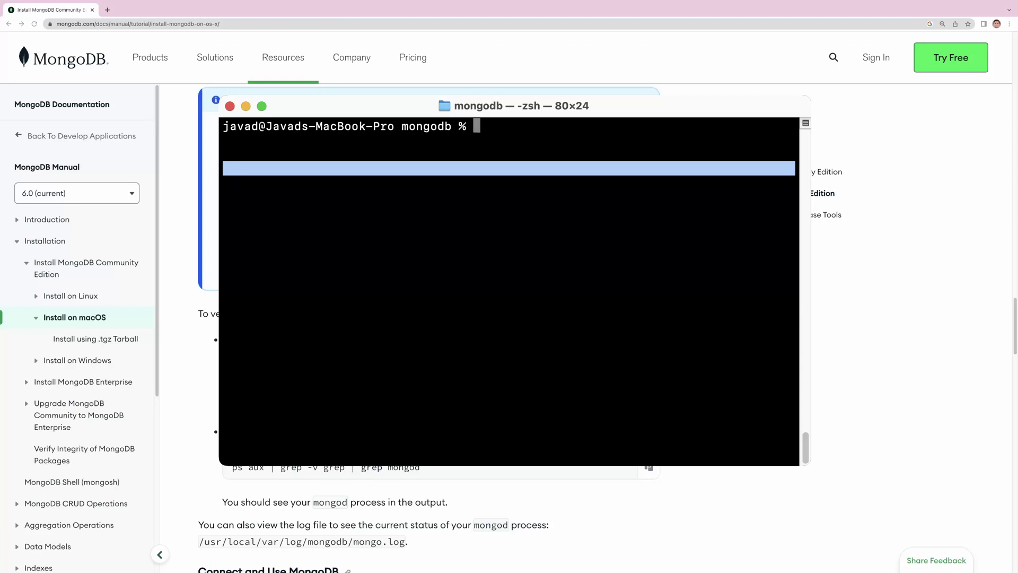
{"action": "key", "text": "super+v"}
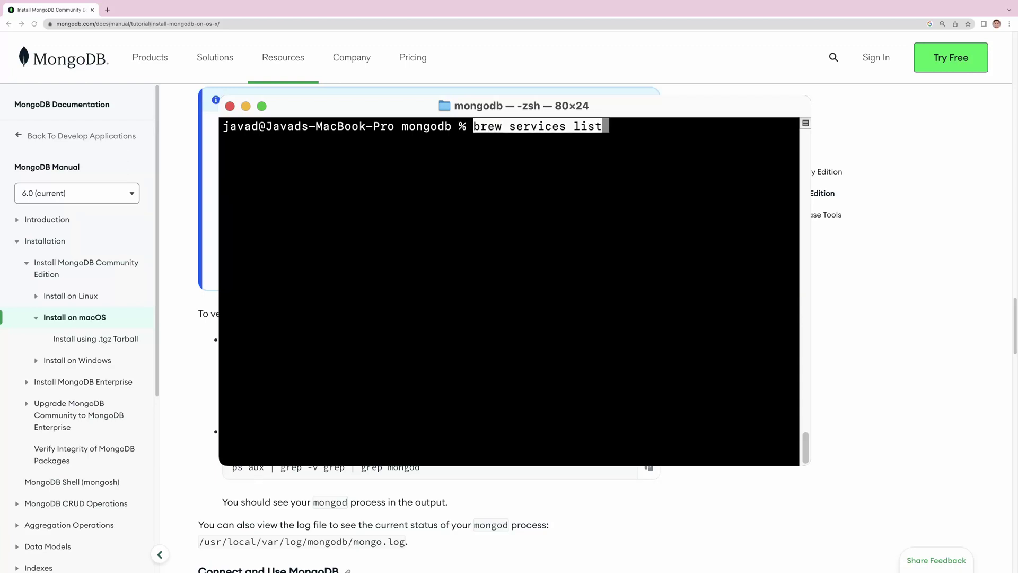
{"action": "key", "text": "Return"}
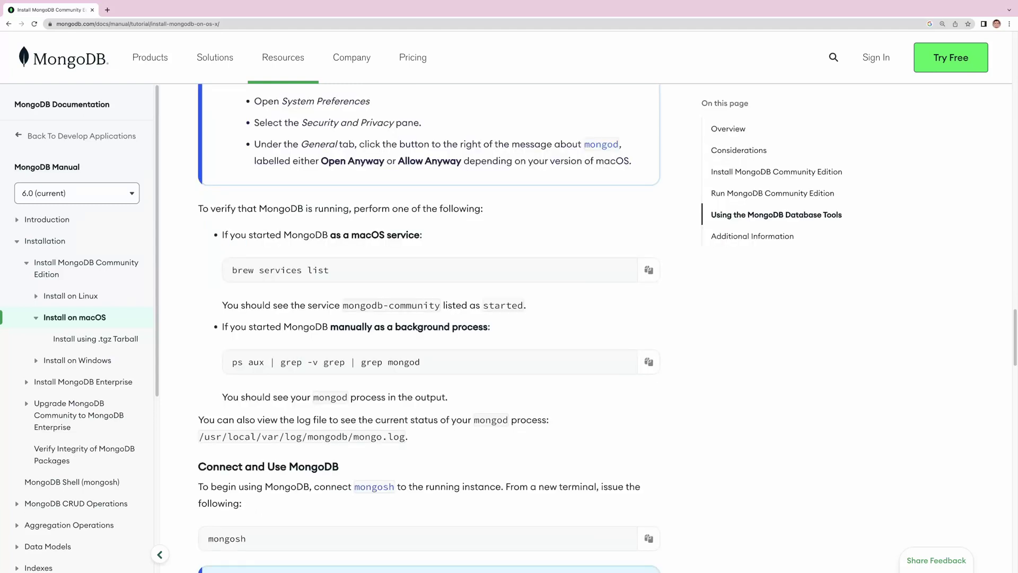
- Find the log file location in the documentation and change the Terminal directory to /opt/homebrew/var/log
{"action": "scroll", "coordinate": [429, 329], "scroll_direction": "down", "scroll_amount": 1}
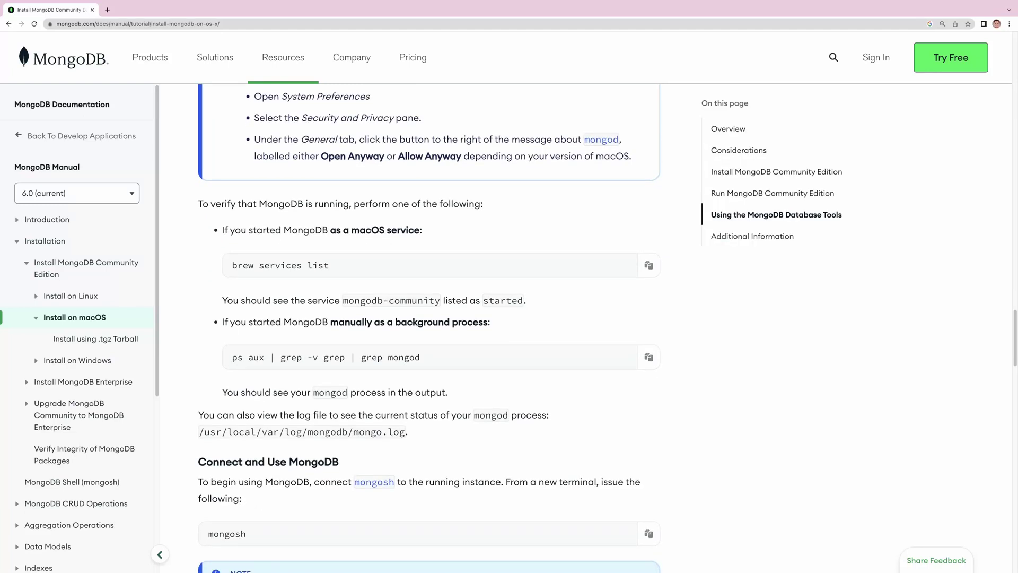
{"action": "scroll", "coordinate": [429, 329], "scroll_direction": "down", "scroll_amount": 1}
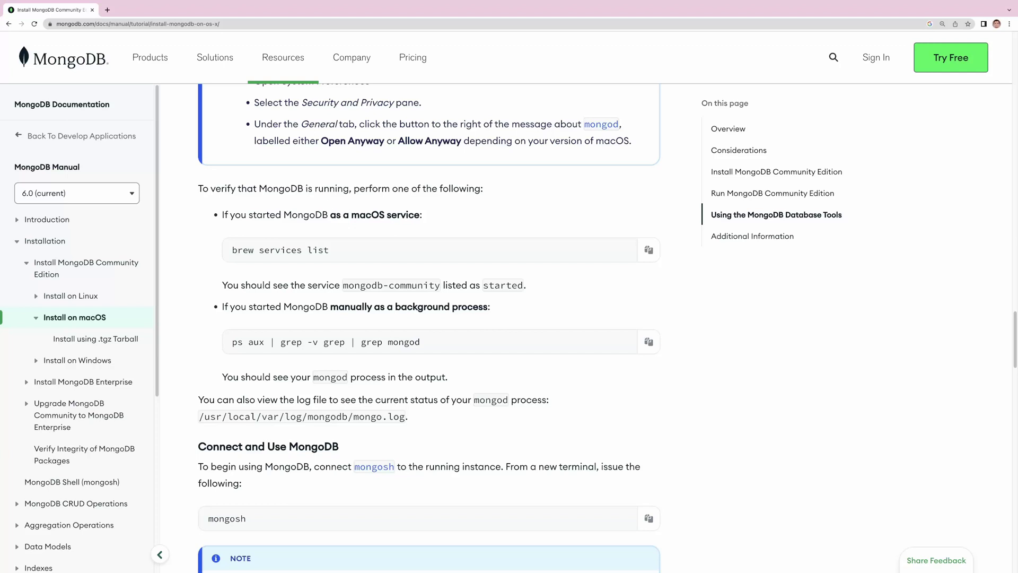
{"action": "key", "text": "super+Tab"}
{"action": "type", "text": "d"}
{"action": "key", "text": "BackSpace"}
{"action": "type", "text": "cd /private/"}
{"action": "key", "text": "BackSpace"}
{"action": "key", "text": "BackSpace"}
{"action": "key", "text": "BackSpace"}
{"action": "key", "text": "BackSpace"}
{"action": "key", "text": "BackSpace"}
{"action": "key", "text": "BackSpace"}
{"action": "key", "text": "BackSpace"}
{"action": "key", "text": "BackSpace"}
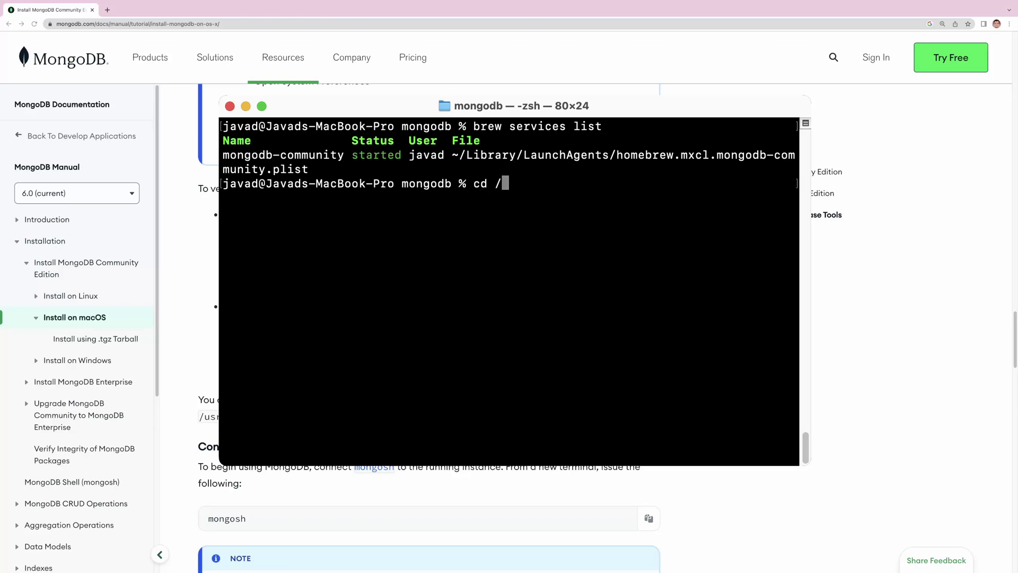
{"action": "type", "text": "opt/homebrew/var/log/"}
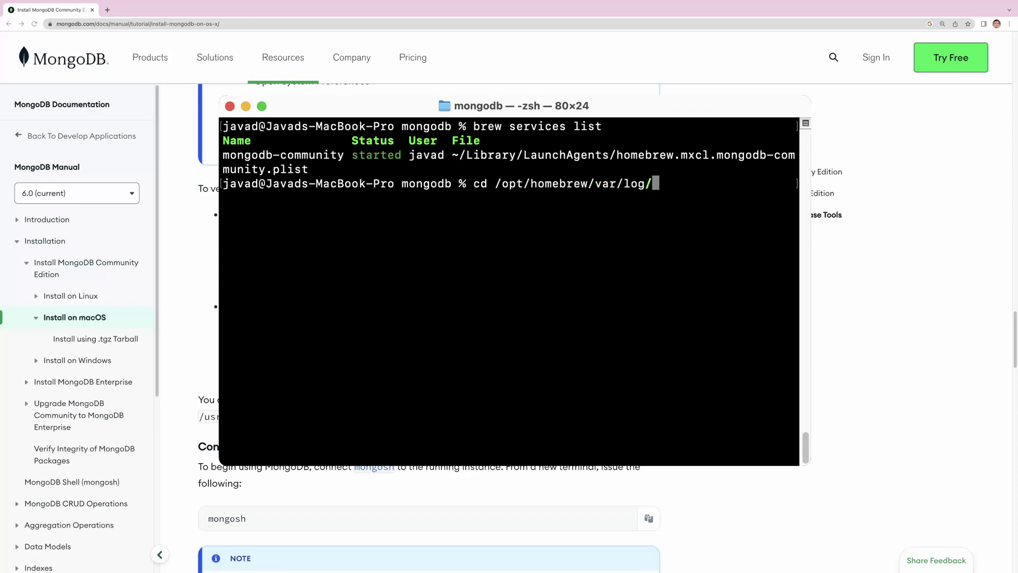
{"action": "key", "text": "Return"}
- List the log directory with ls, enter its mongodb subdirectory and list the files there
{"action": "type", "text": "ls"}
{"action": "key", "text": "Return"}
{"action": "type", "text": "cd mongodb"}
{"action": "key", "text": "Return"}
{"action": "type", "text": "ls"}
{"action": "key", "text": "Return"}
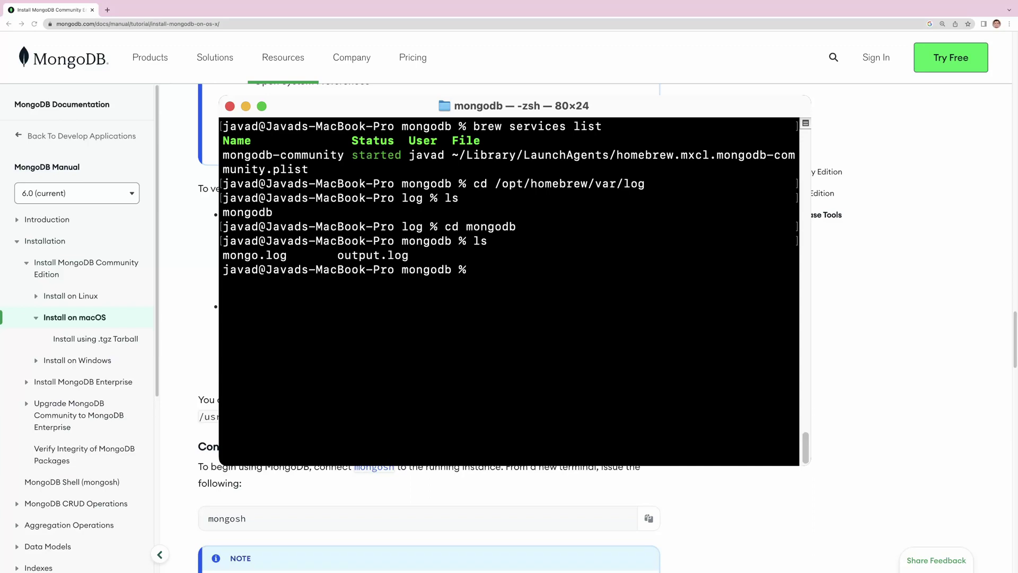
- Display the first lines of mongo.log and output.log with the head command
{"action": "type", "text": "head mongo.log"}
{"action": "key", "text": "Return"}
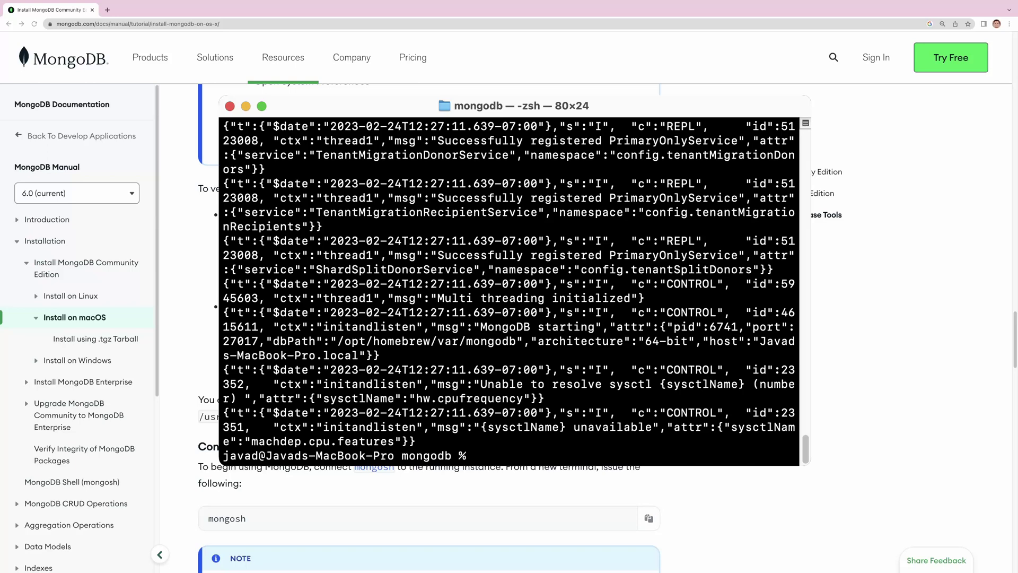
{"action": "type", "text": "head"}
{"action": "key", "text": "Tab"}
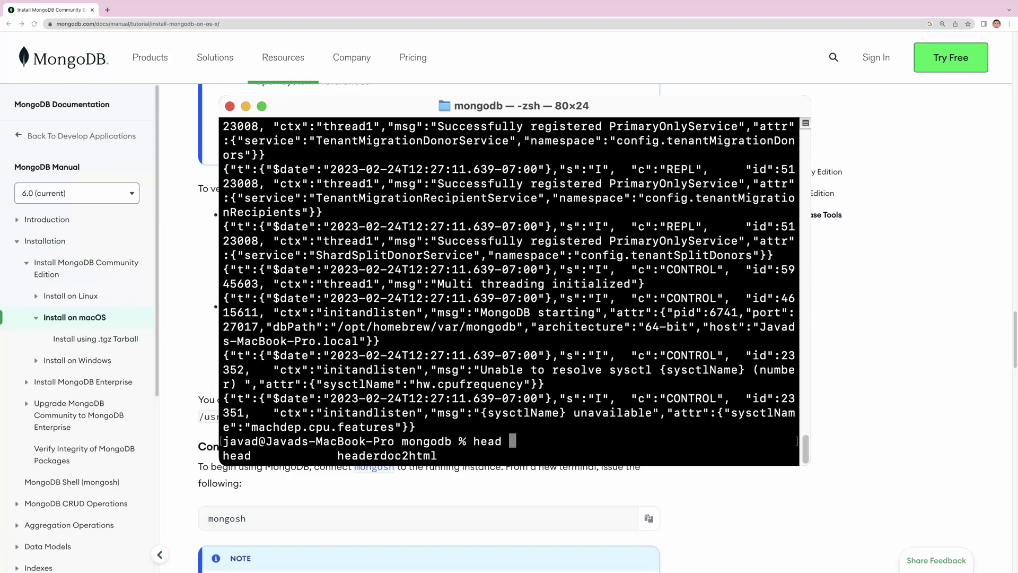
{"action": "key", "text": "Tab"}
{"action": "type", "text": "o"}
{"action": "key", "text": "Tab"}
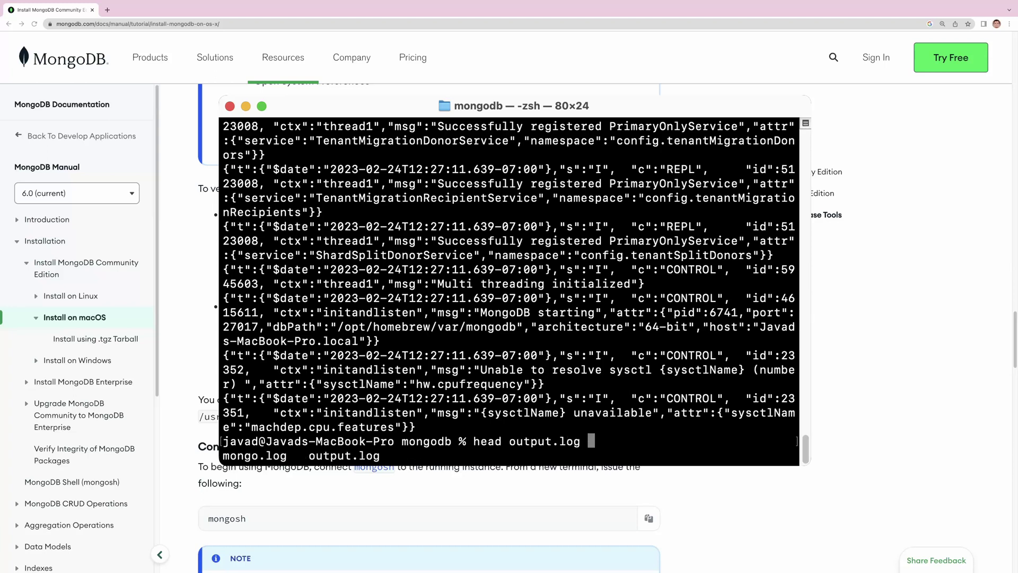
{"action": "key", "text": "Return"}
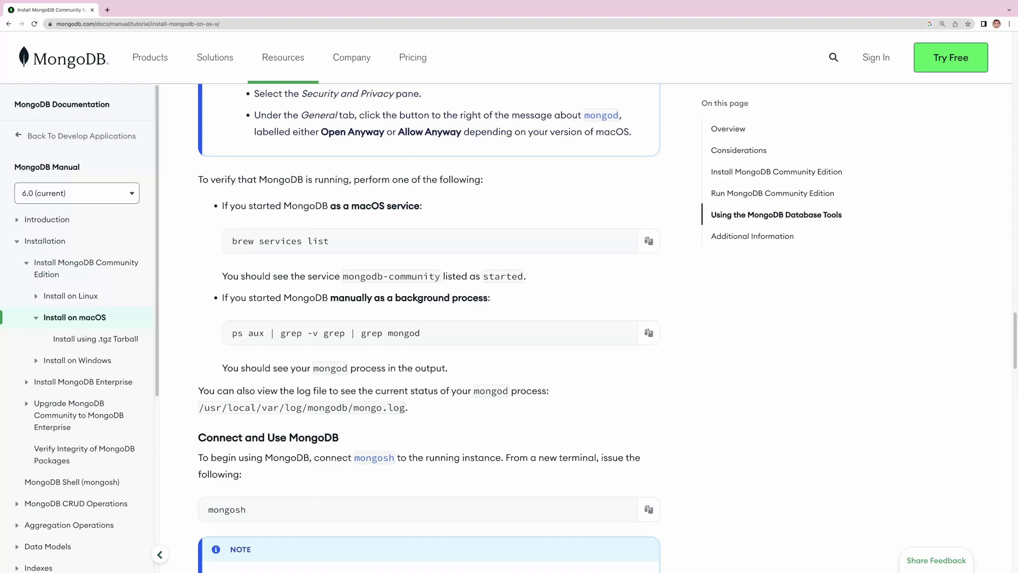
- Return to the browser and read the "Connect and Use MongoDB" section with its mongosh command and security note
{"action": "scroll", "coordinate": [429, 328], "scroll_direction": "down", "scroll_amount": 2}
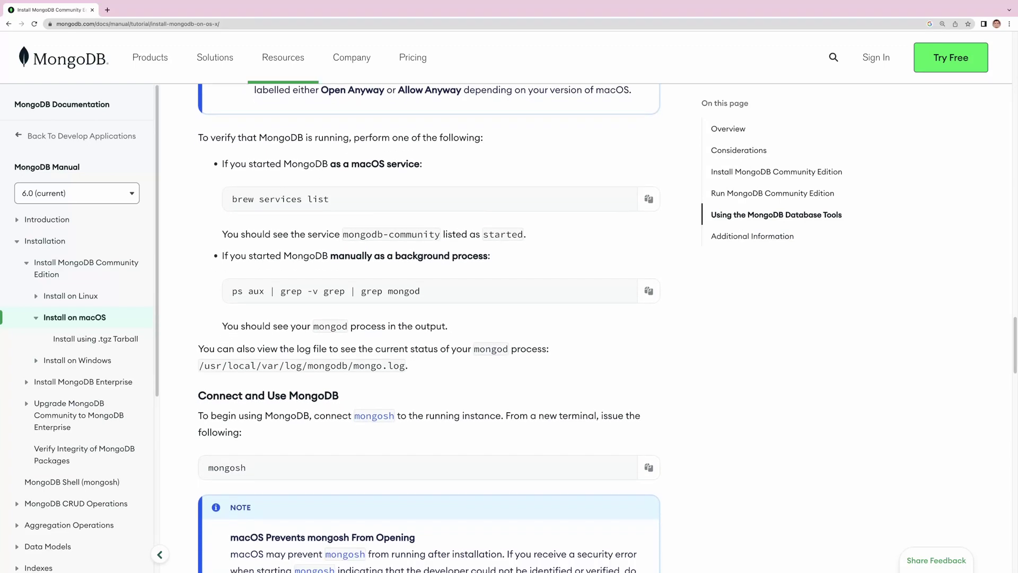
{"action": "scroll", "coordinate": [429, 328], "scroll_direction": "down", "scroll_amount": 2}
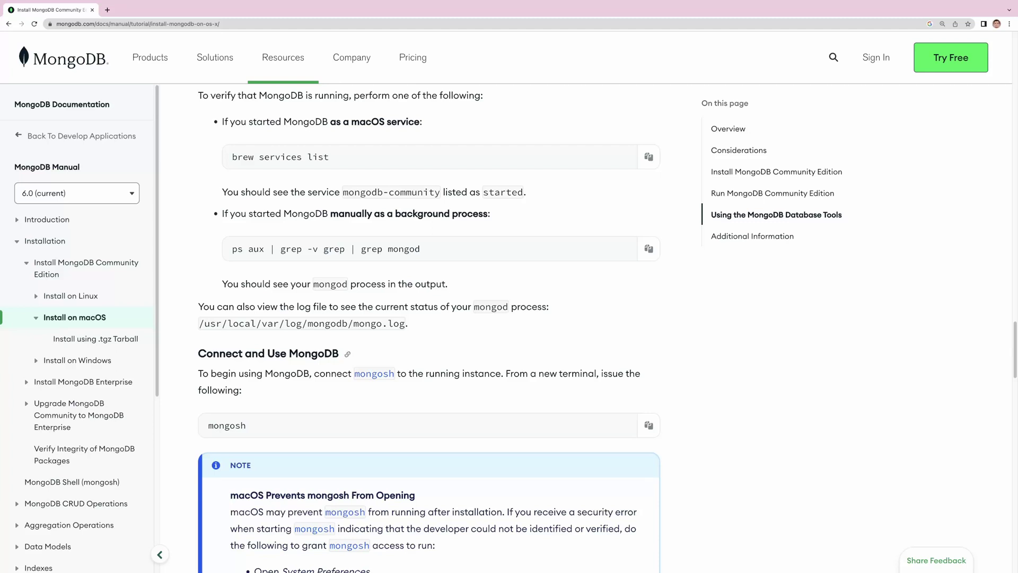
{"action": "scroll", "coordinate": [429, 329], "scroll_direction": "down", "scroll_amount": 1}
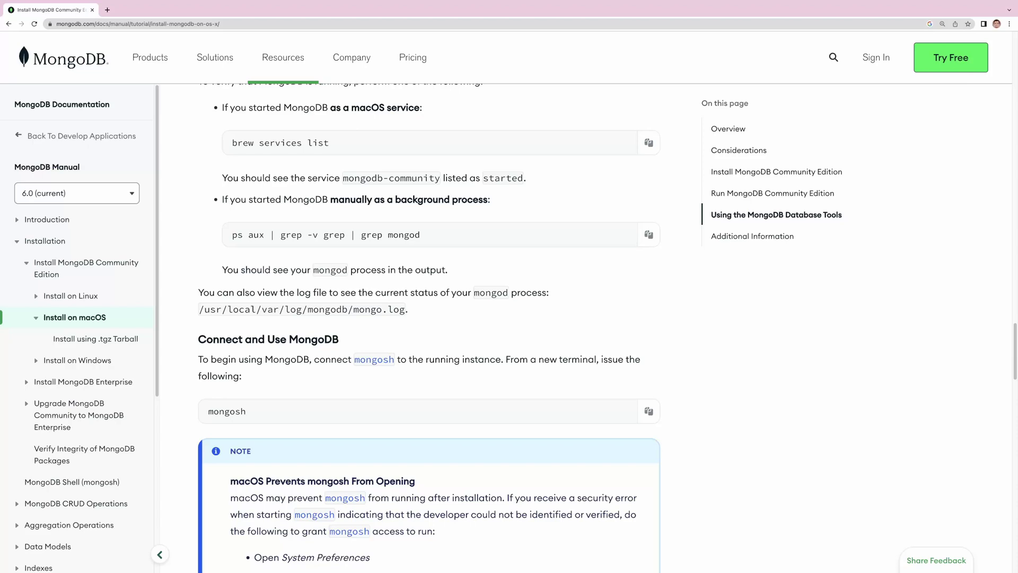
{"action": "left_click_drag", "start_coordinate": [215, 412], "coordinate": [246, 411]}
{"action": "left_click", "coordinate": [246, 411]}
{"action": "scroll", "coordinate": [429, 329], "scroll_direction": "down", "scroll_amount": 5}
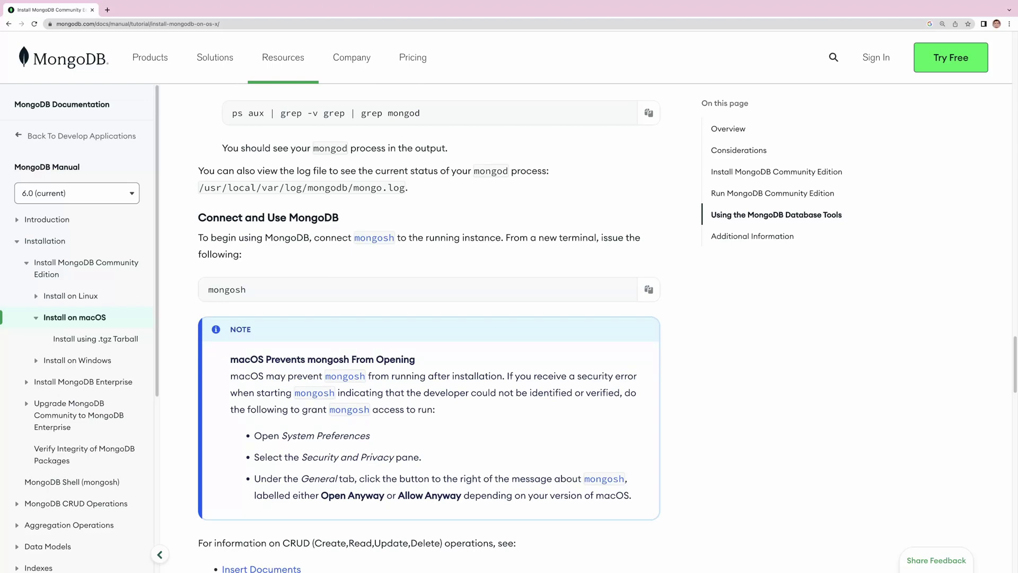
- Switch to Terminal, clear it, connect to the running MongoDB instance with mongosh and list the databases using show databases;
{"action": "key", "text": "super+Tab"}
{"action": "type", "text": "clear"}
{"action": "key", "text": "Return"}
{"action": "type", "text": "mongosh"}
{"action": "key", "text": "Return"}
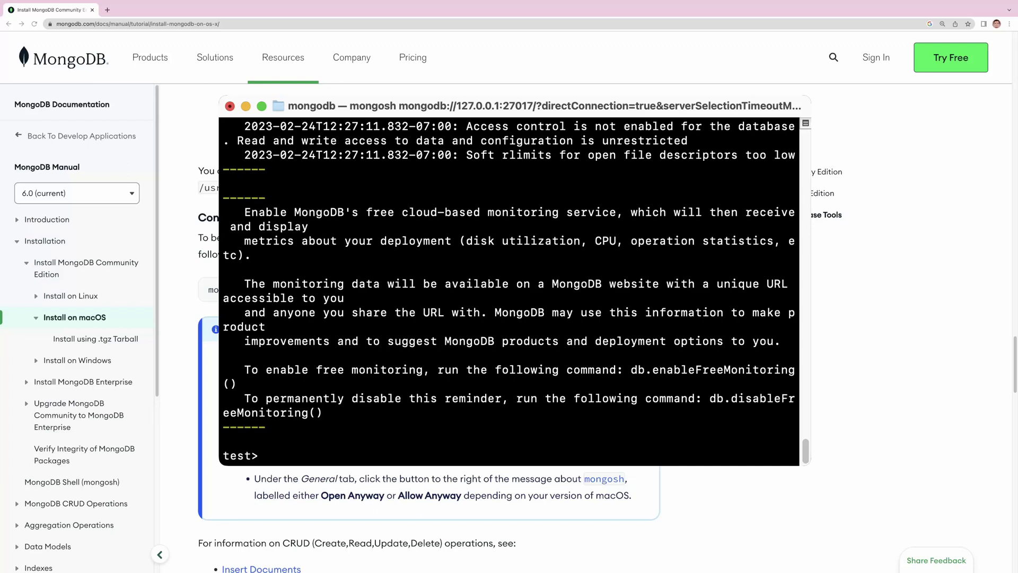
{"action": "type", "text": "show databases;"}
{"action": "key", "text": "Return"}
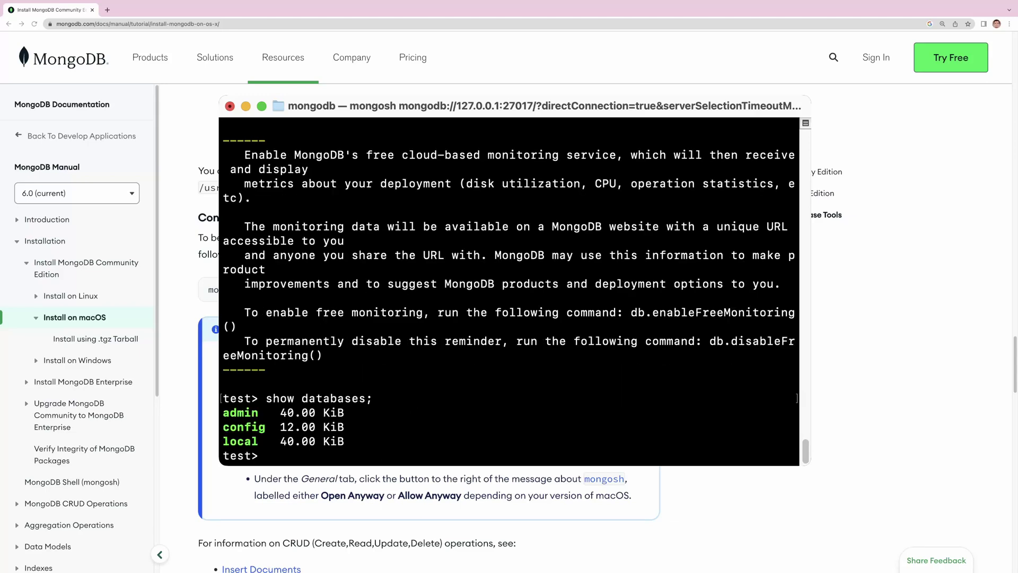